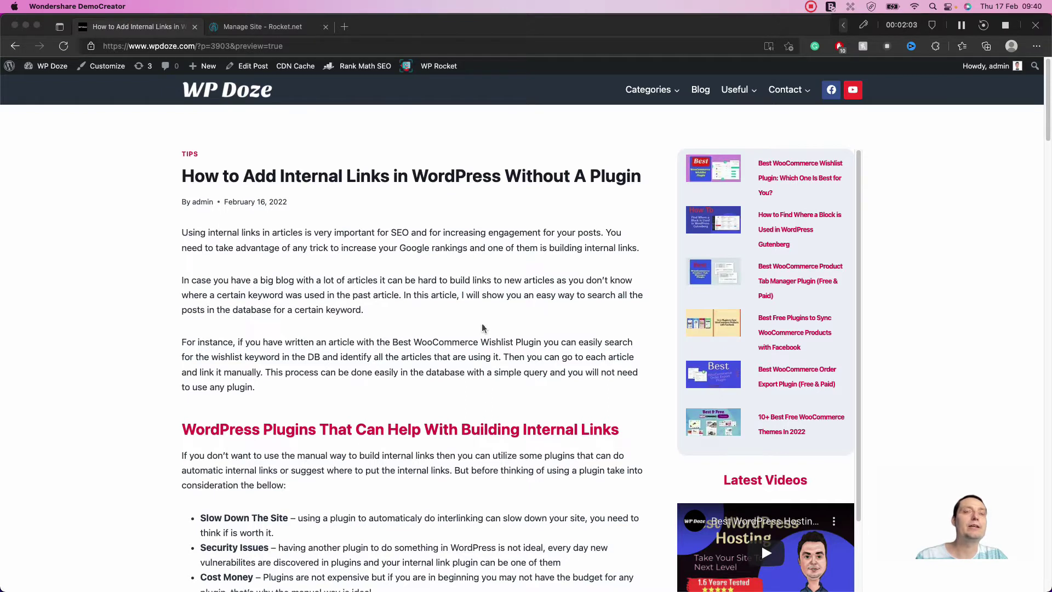
Open the Link Whisper heading link from the internal links article in a new tab.
scroll(479, 315, "down", 1)
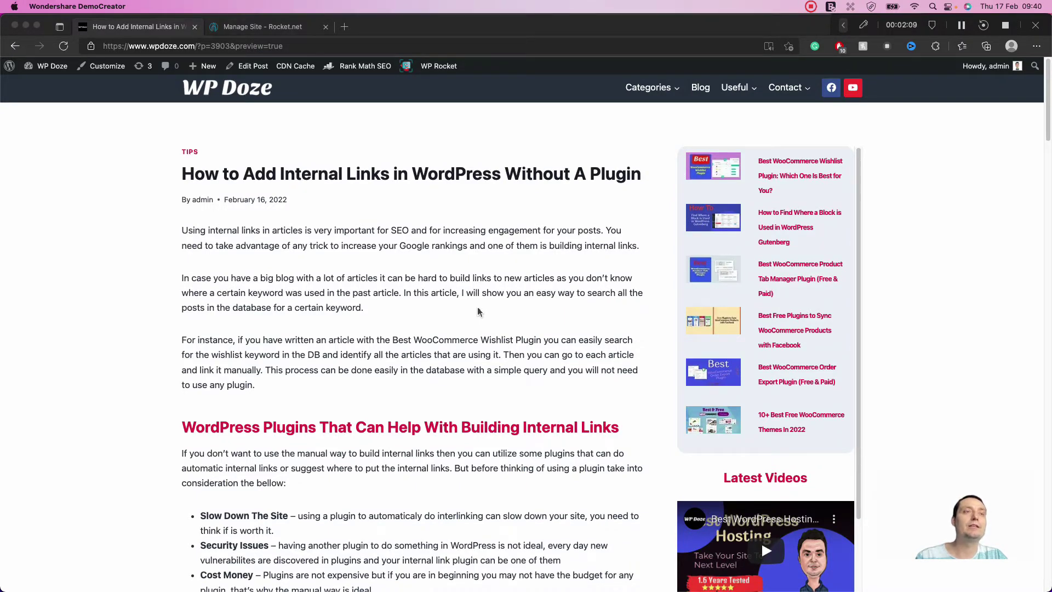
scroll(478, 307, "down", 2)
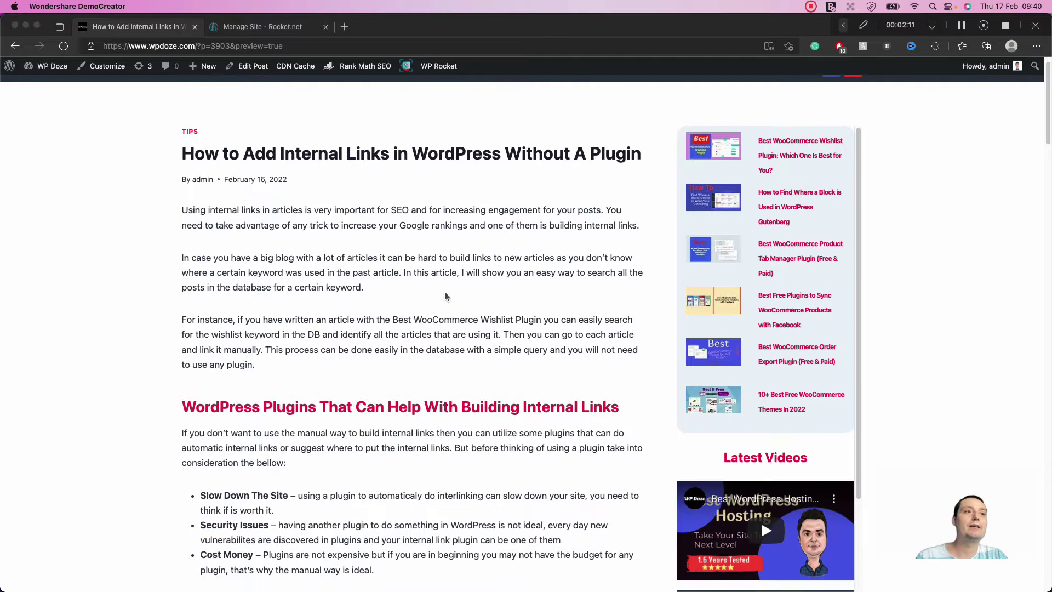
scroll(445, 296, "down", 5)
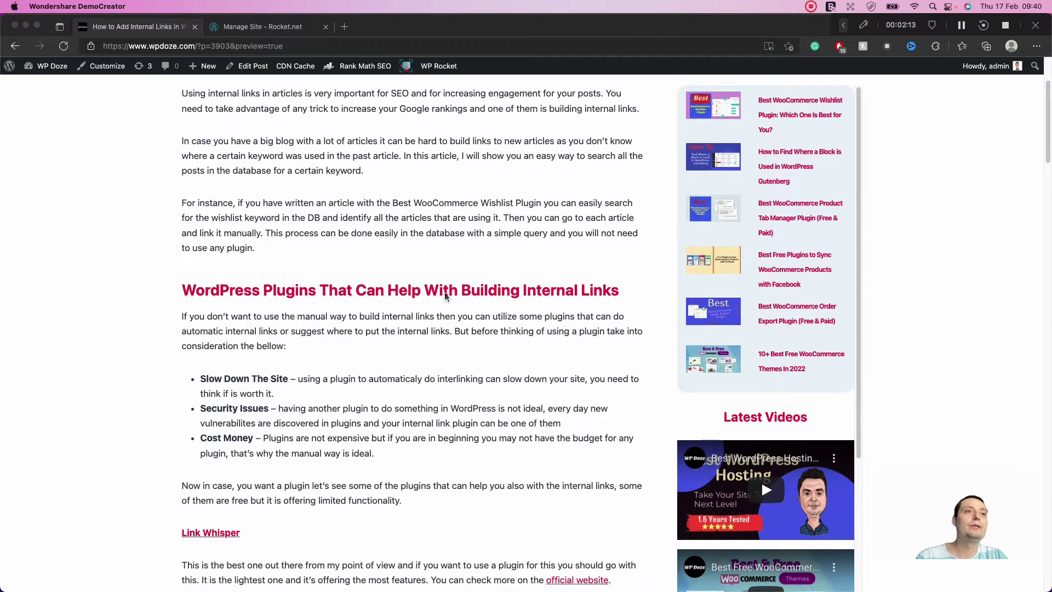
scroll(445, 296, "down", 1)
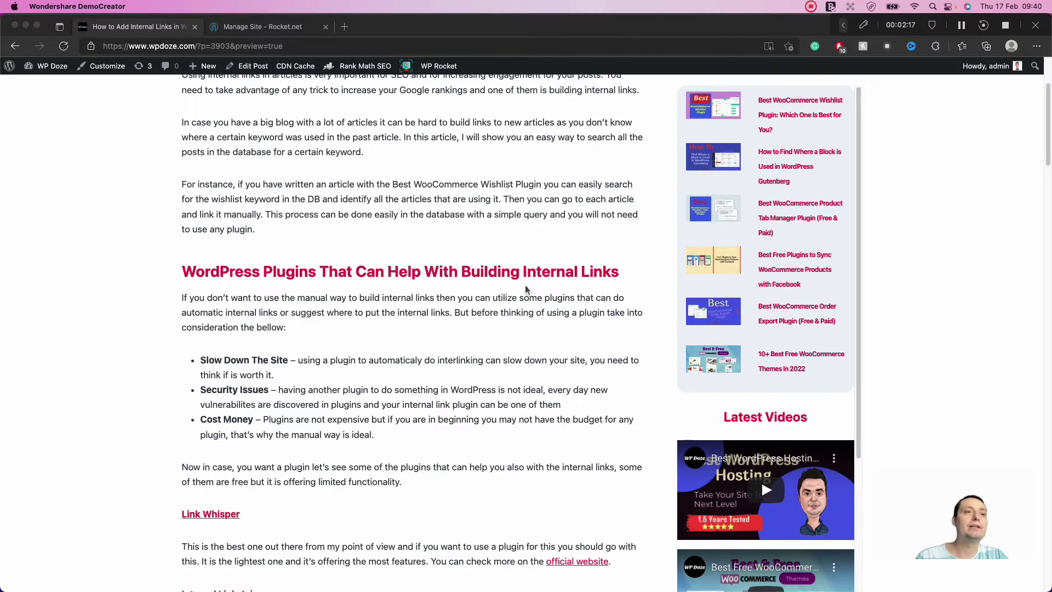
scroll(525, 287, "down", 7)
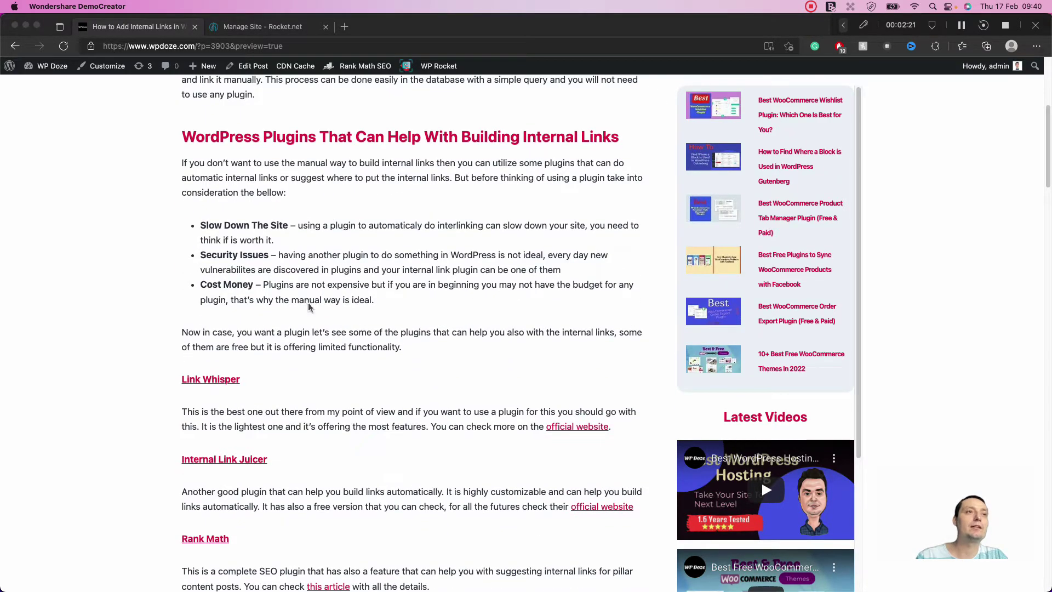
left_click_drag(181, 379, 240, 379)
right_click(222, 380)
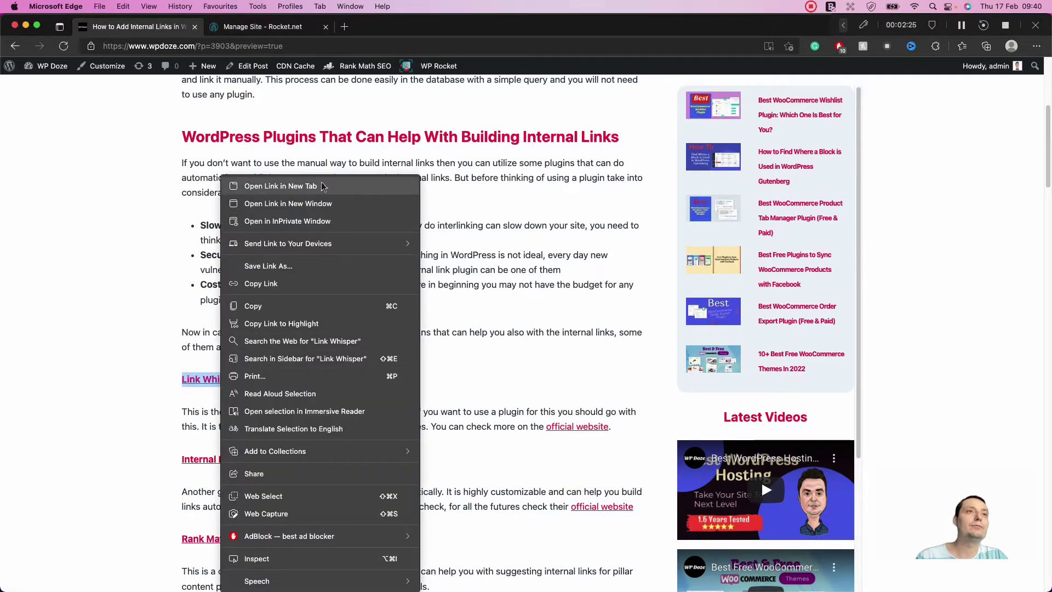
left_click(284, 186)
Scroll through the article to the manual method's phpMyAdmin login step.
scroll(389, 335, "down", 1)
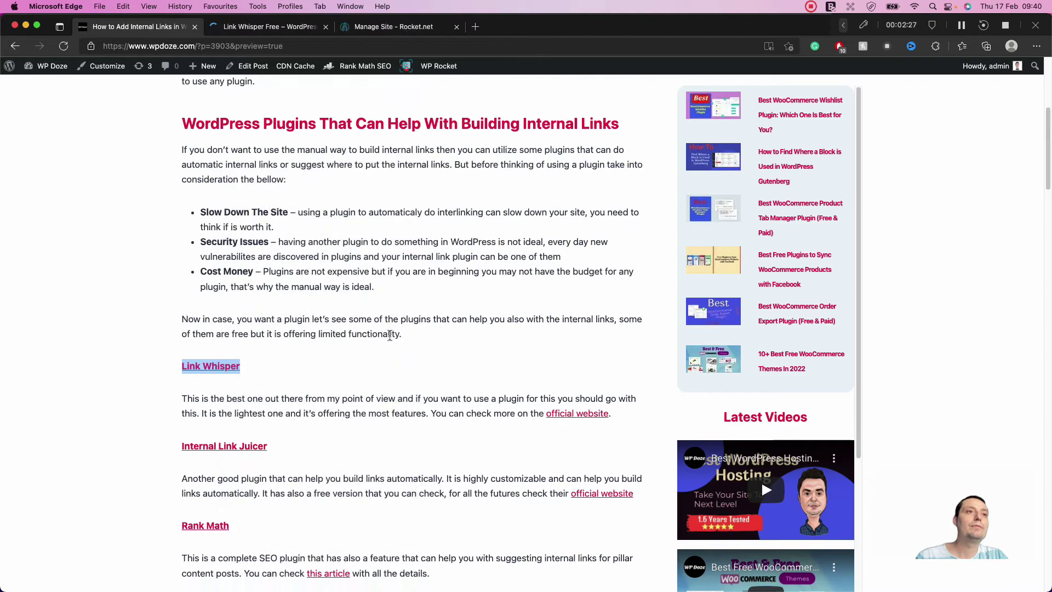
scroll(420, 389, "down", 2)
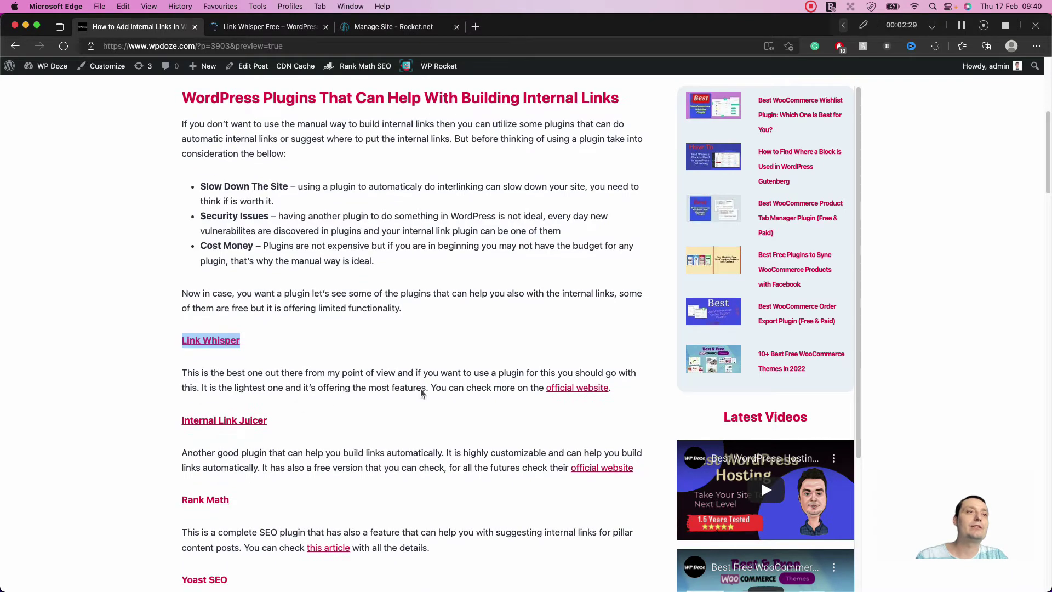
scroll(403, 366, "down", 1)
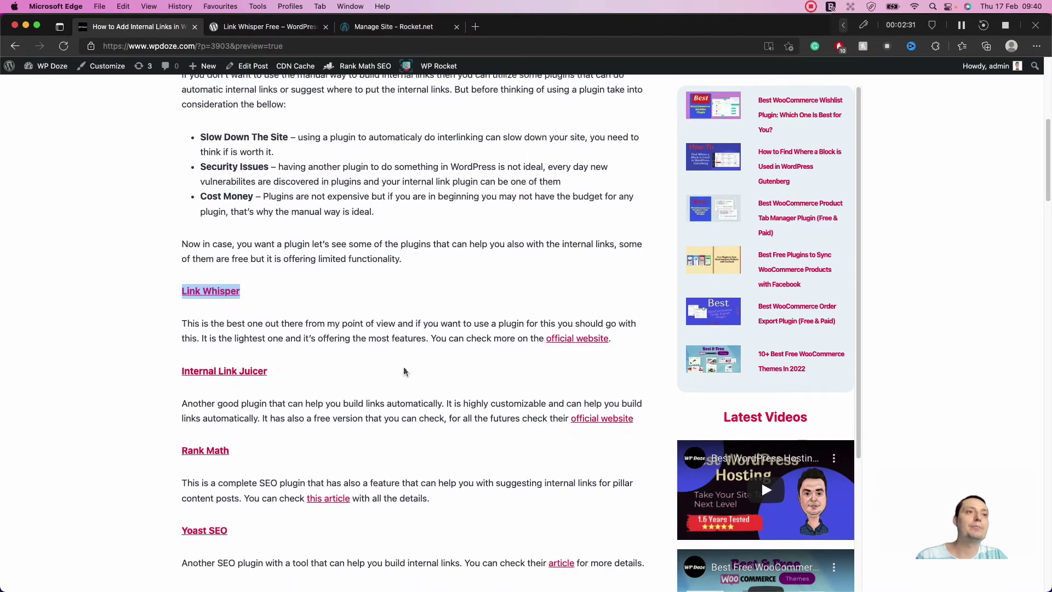
scroll(451, 353, "down", 3)
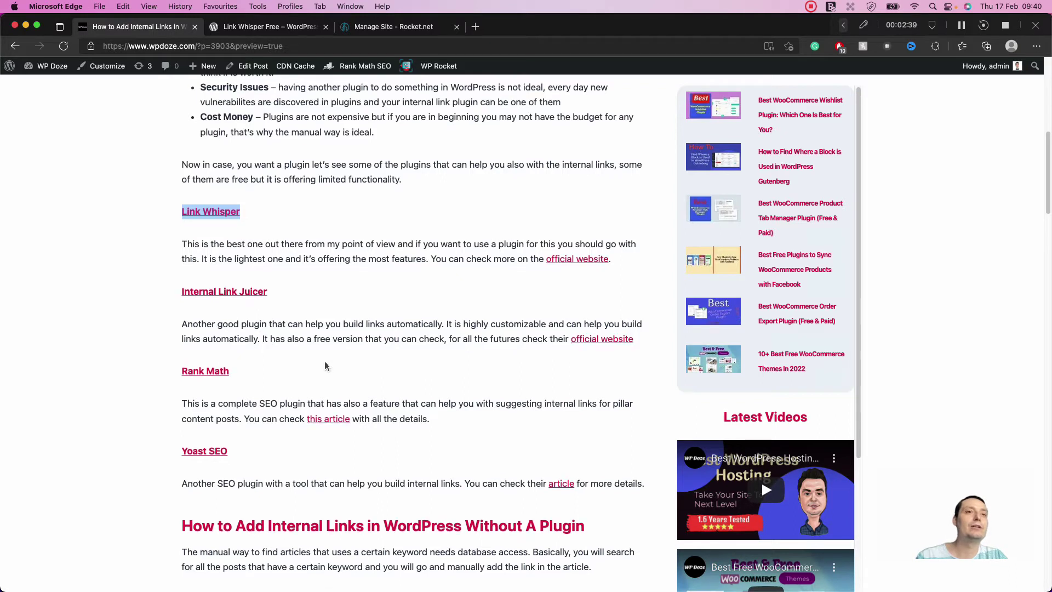
scroll(320, 361, "down", 1)
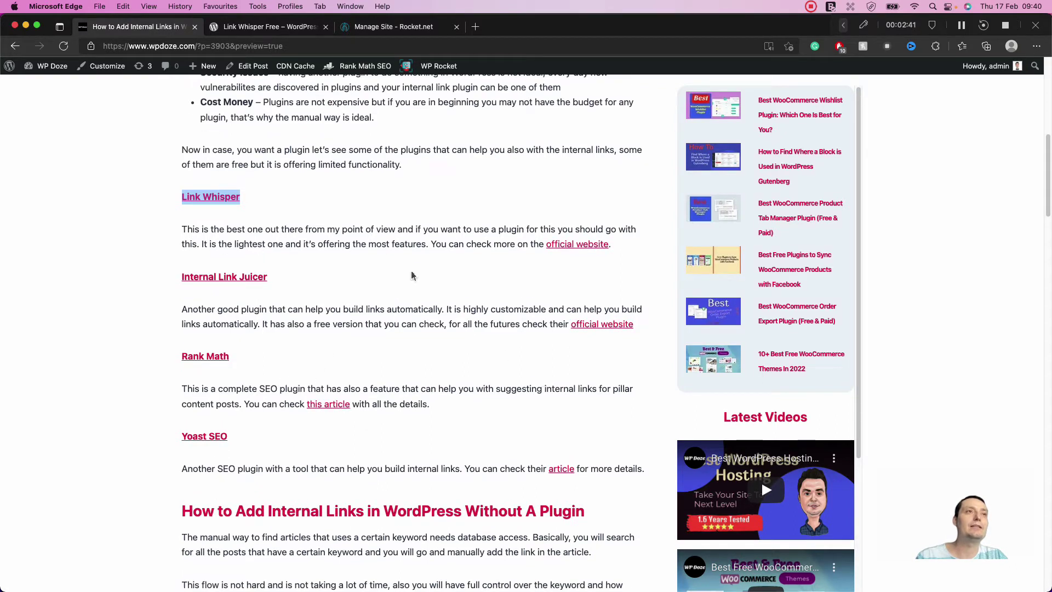
scroll(429, 270, "up", 1)
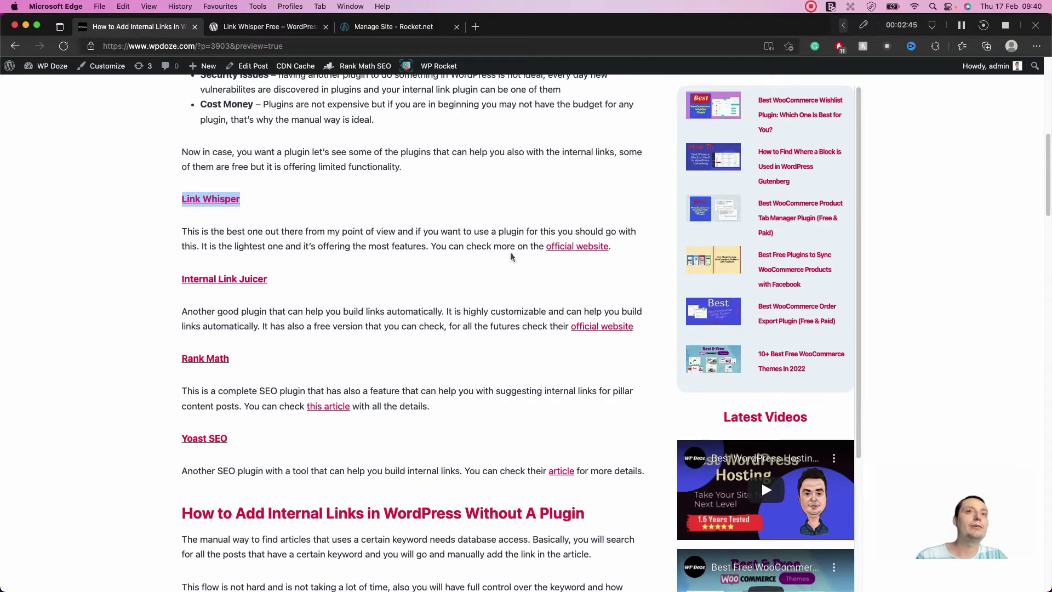
scroll(376, 271, "down", 1)
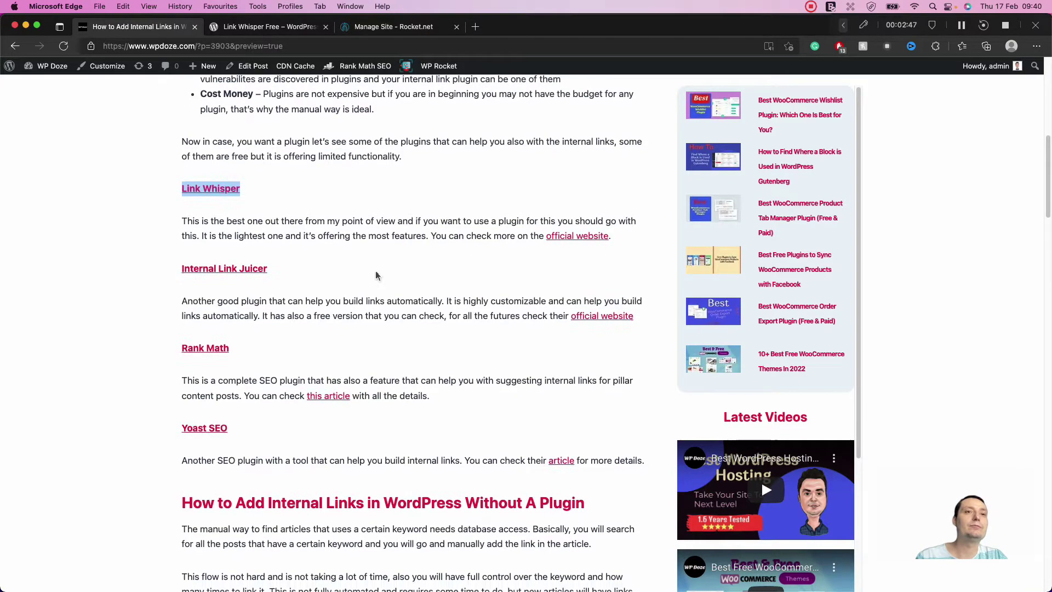
scroll(375, 272, "up", 3)
scroll(376, 271, "up", 4)
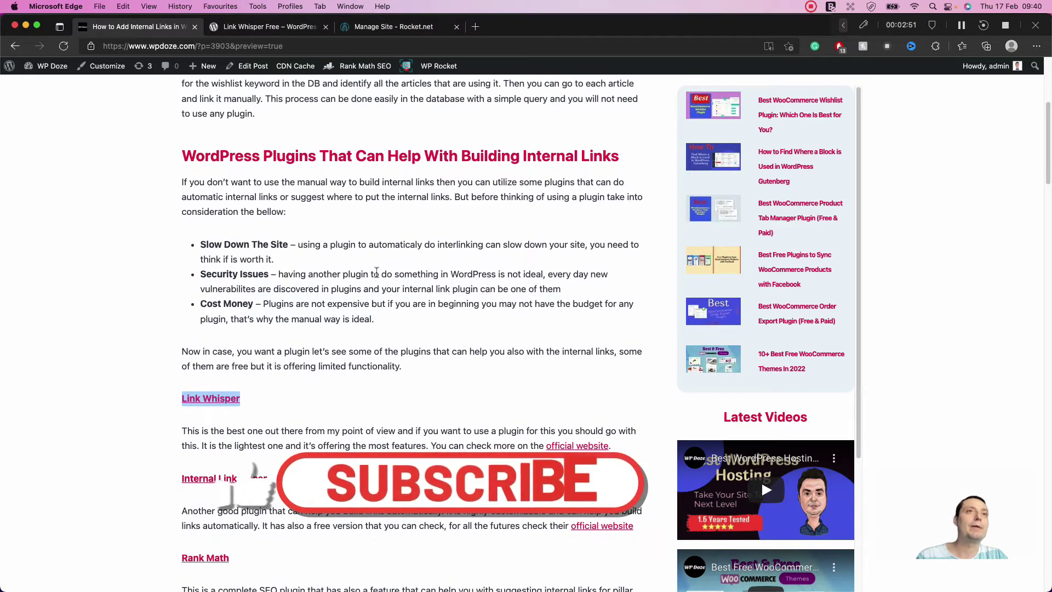
scroll(376, 274, "up", 2)
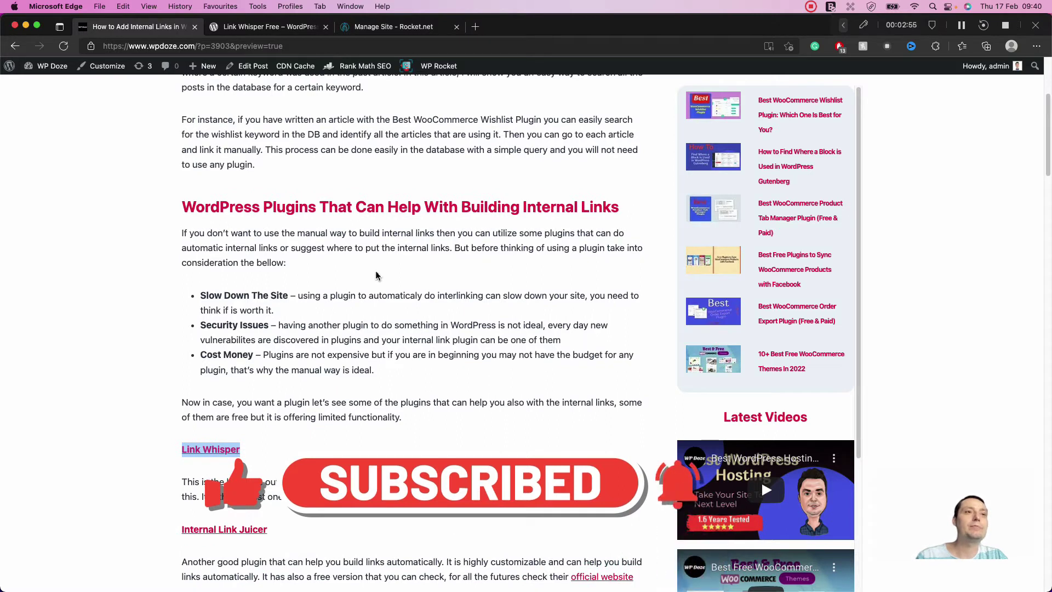
scroll(376, 274, "down", 1)
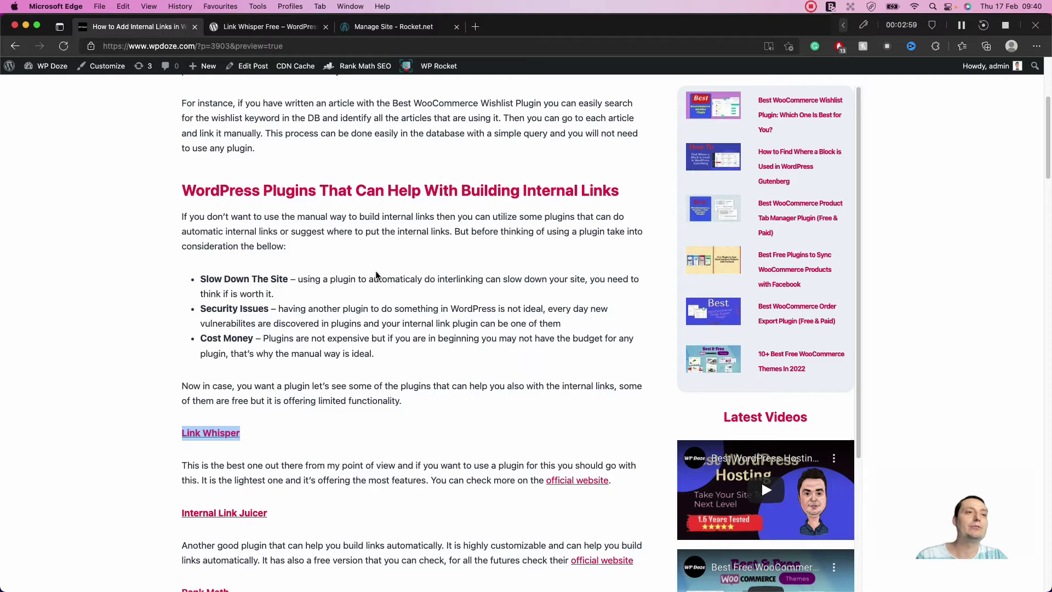
scroll(378, 291, "down", 4)
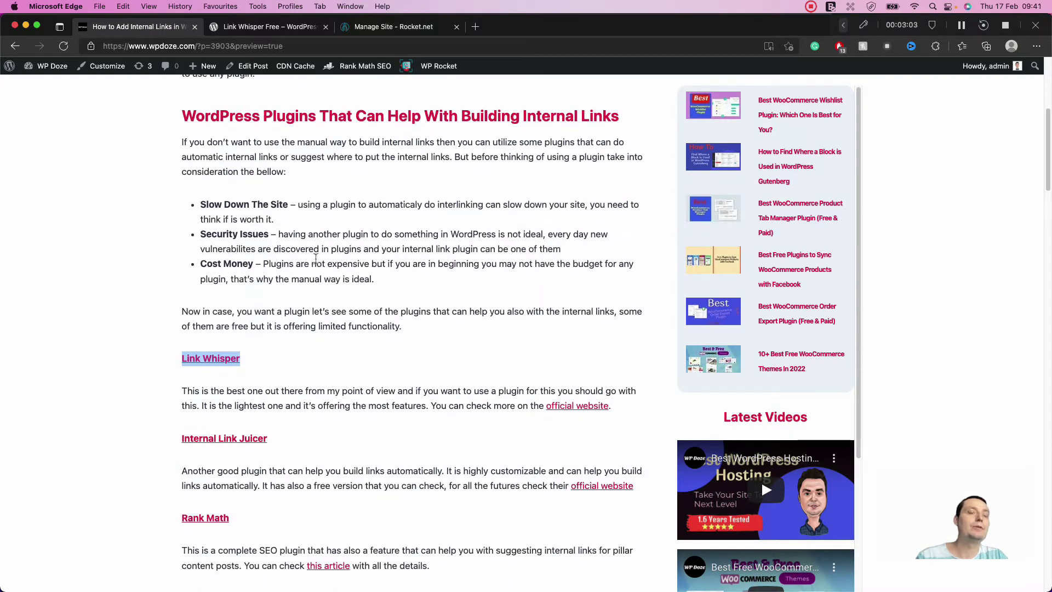
scroll(315, 258, "up", 3)
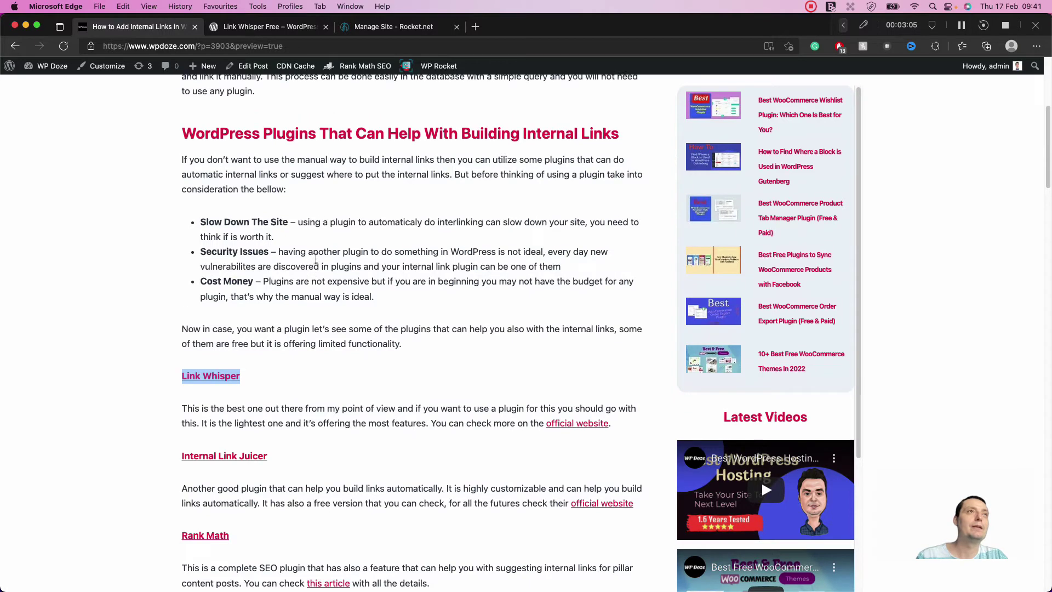
scroll(316, 258, "up", 6)
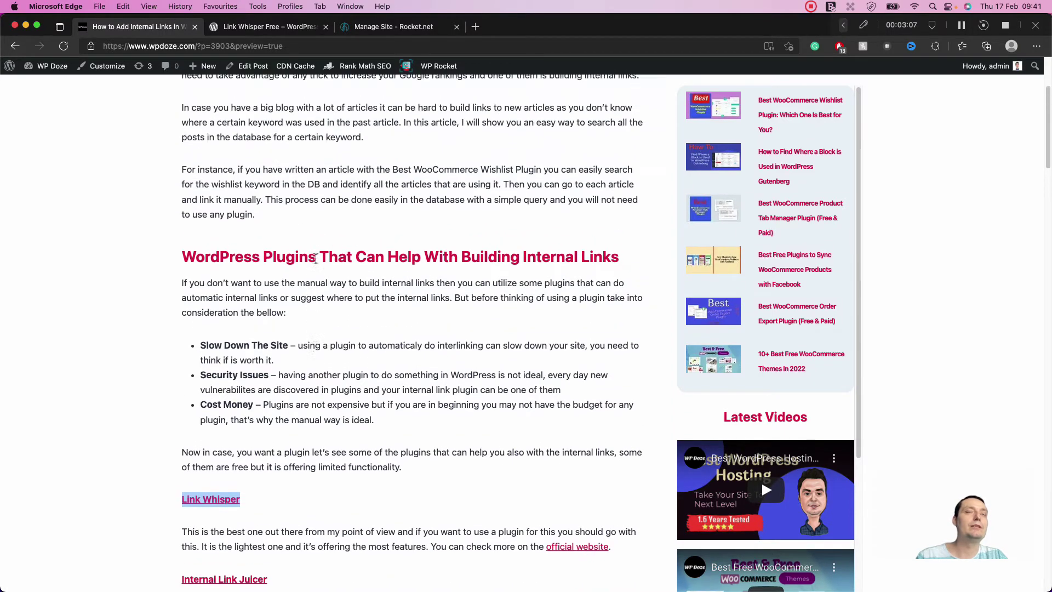
scroll(315, 258, "up", 1)
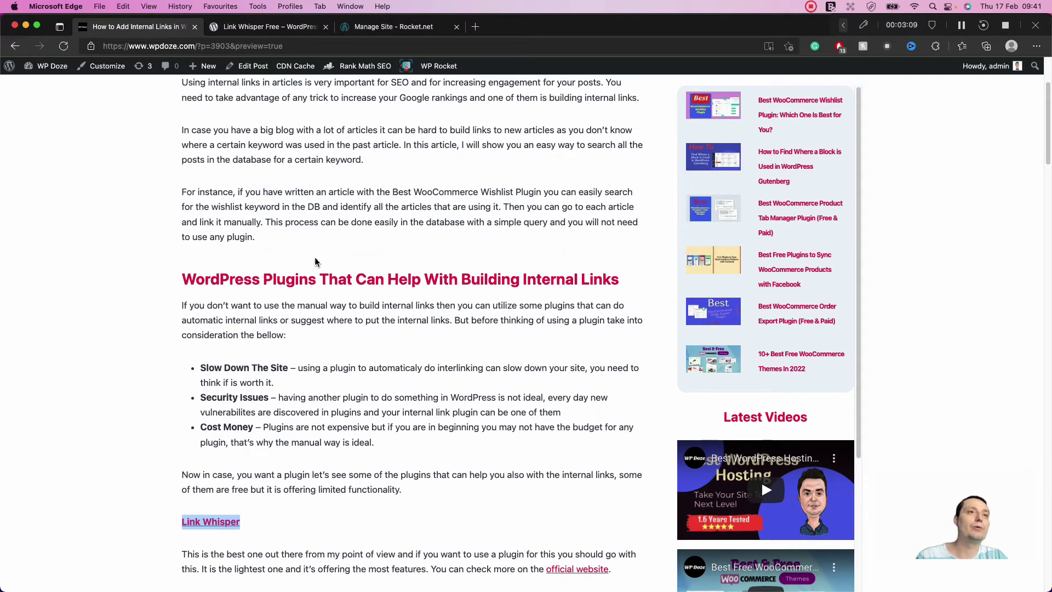
scroll(315, 262, "down", 10)
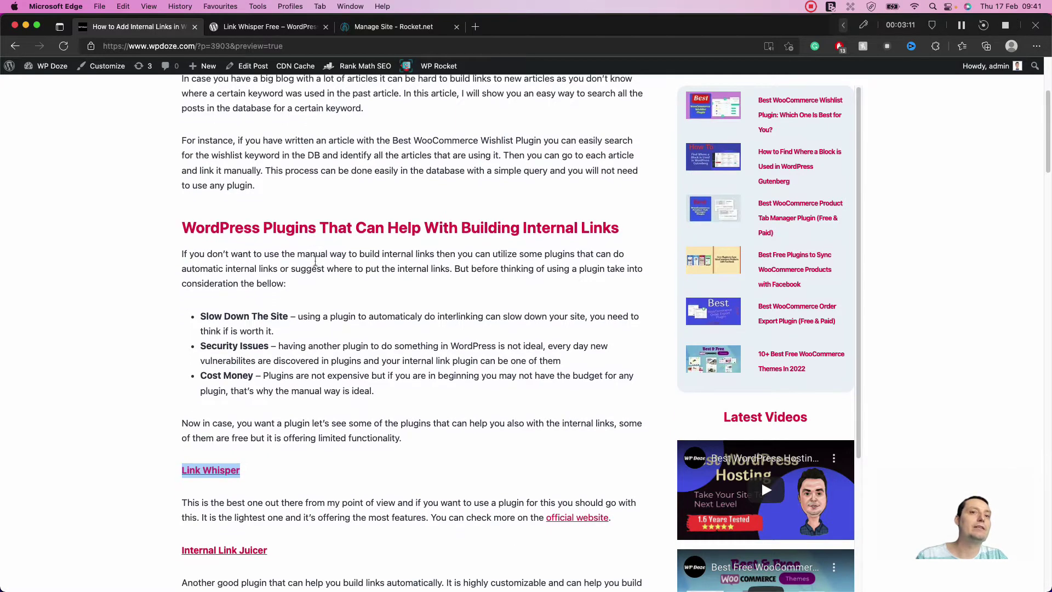
scroll(316, 267, "up", 12)
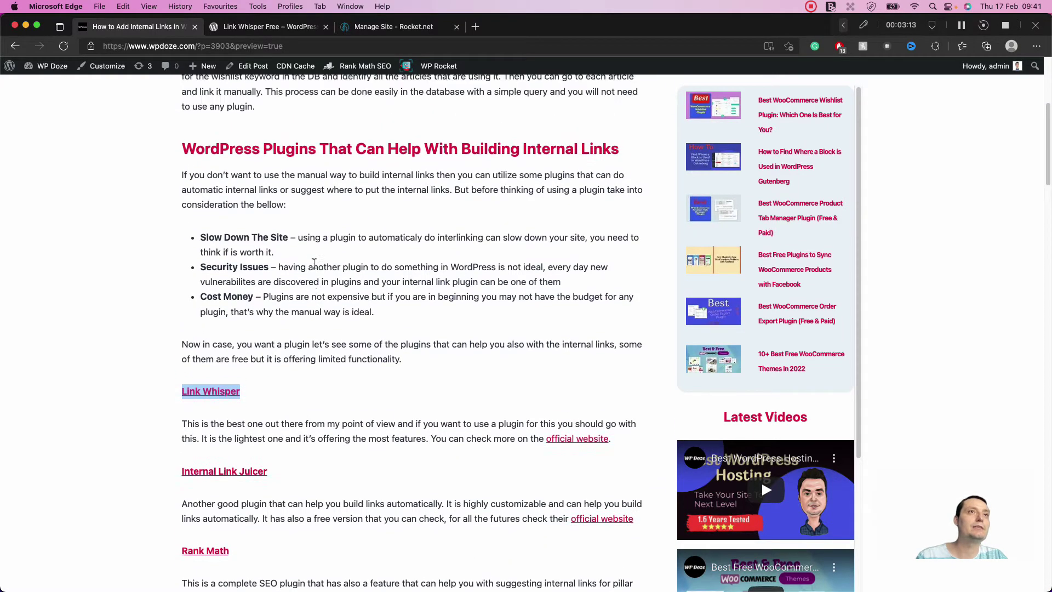
scroll(314, 269, "down", 17)
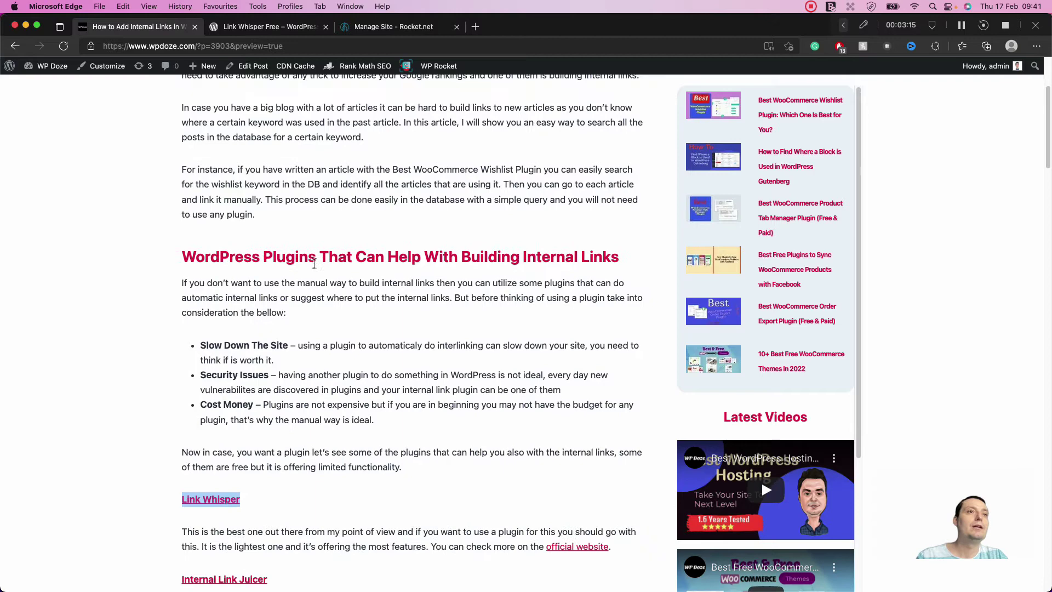
scroll(329, 268, "down", 15)
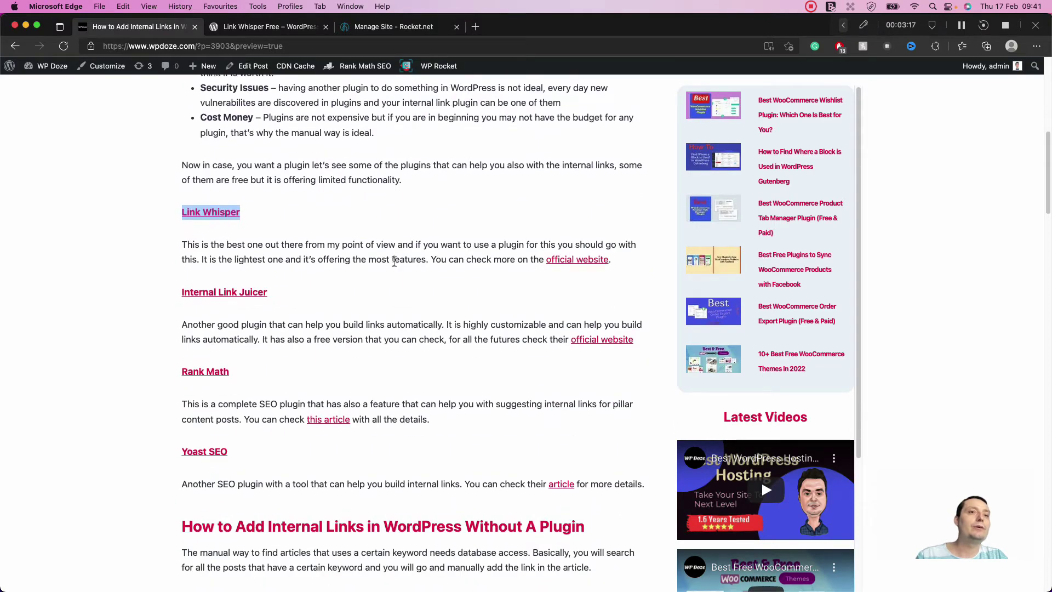
scroll(448, 270, "down", 5)
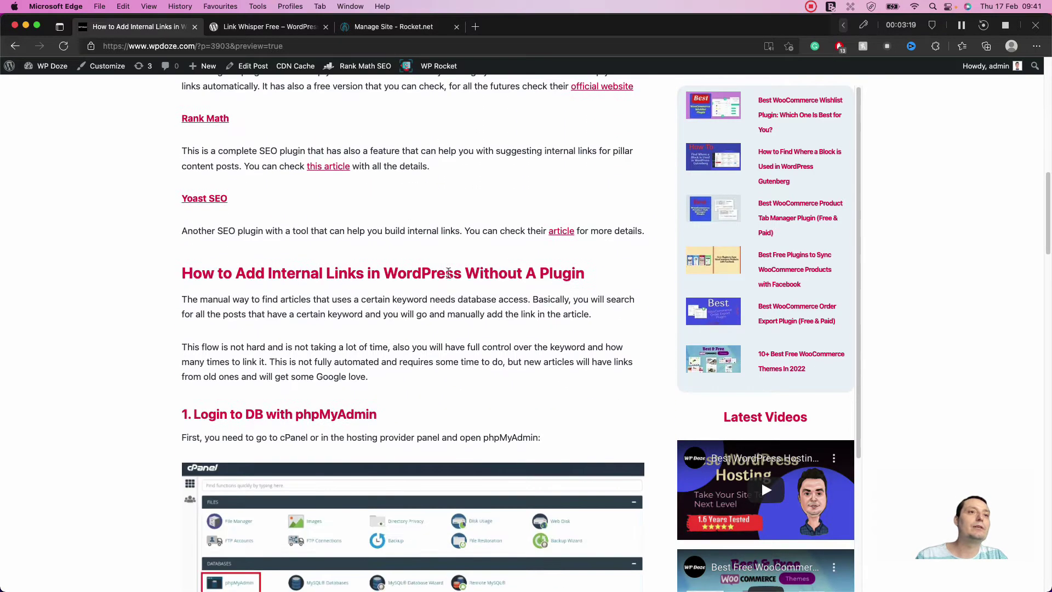
scroll(448, 272, "down", 1)
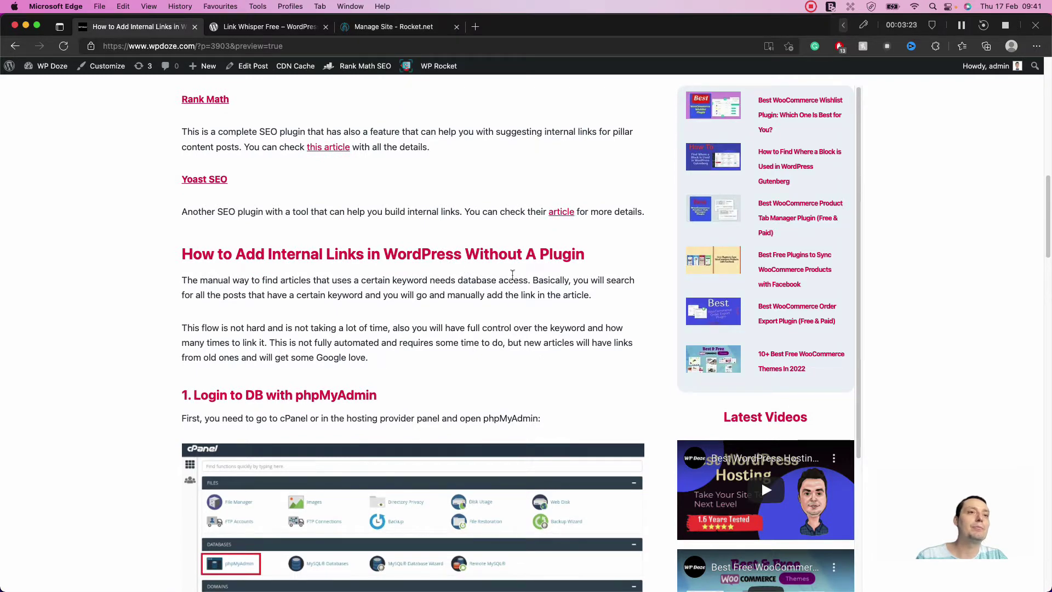
scroll(512, 274, "down", 1)
scroll(512, 274, "down", 6)
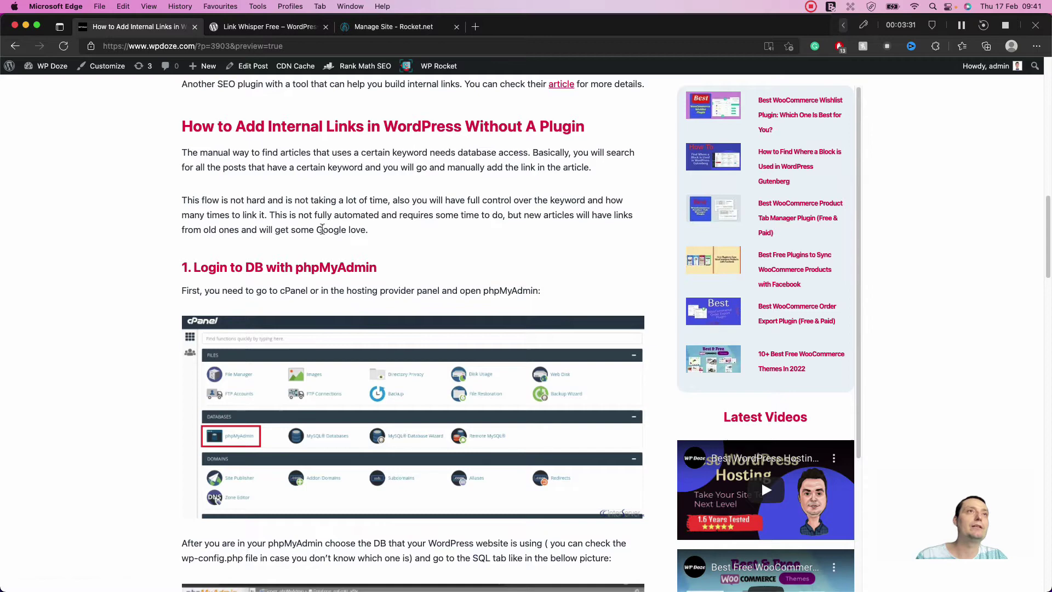
Launch phpMyAdmin for wpdoze.com from Rocket.net's Database Management section.
left_click(403, 26)
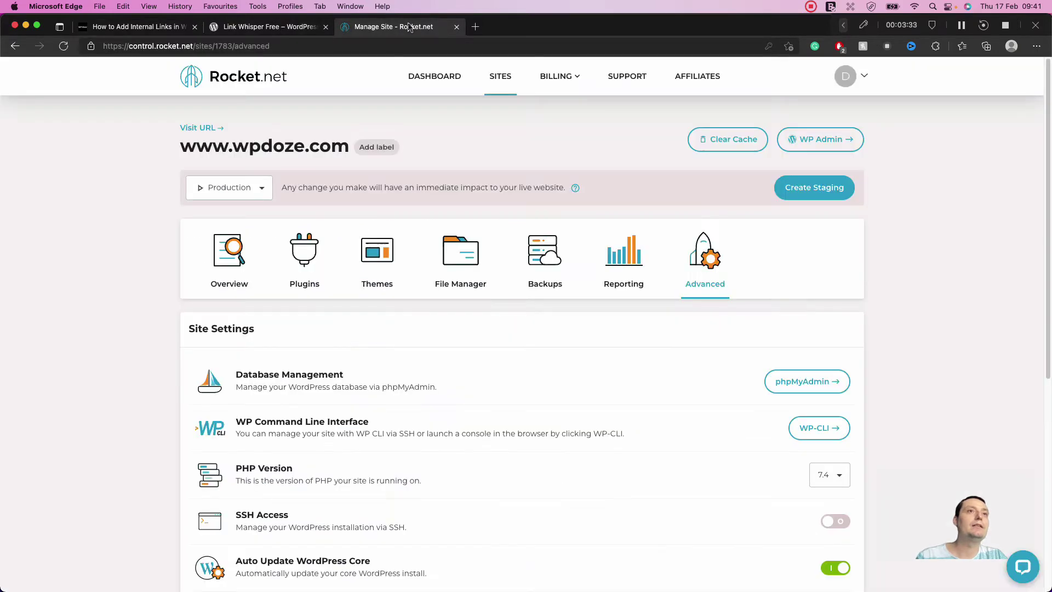
scroll(711, 207, "down", 2)
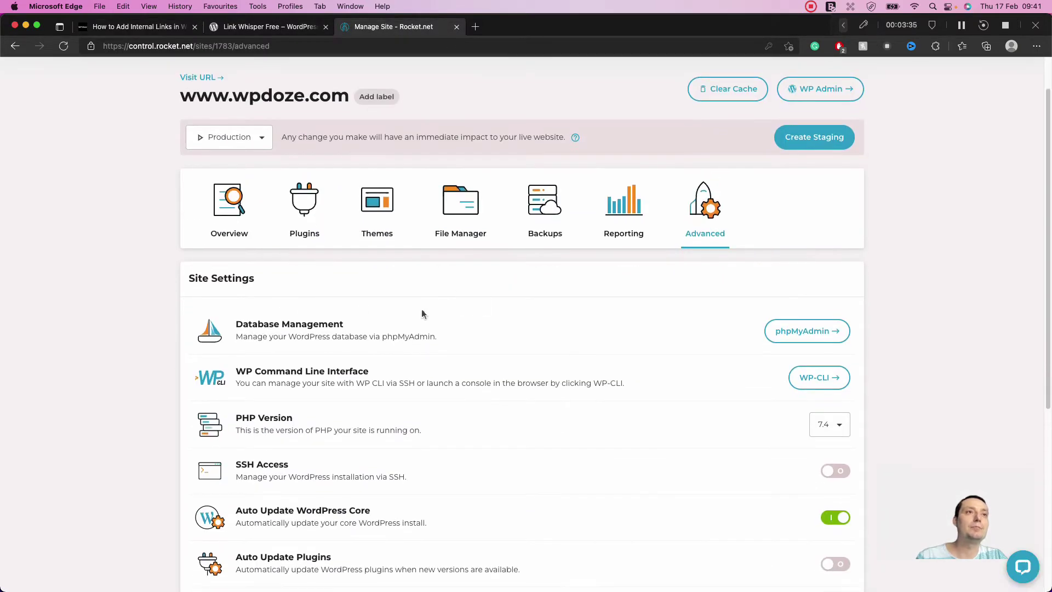
left_click(799, 332)
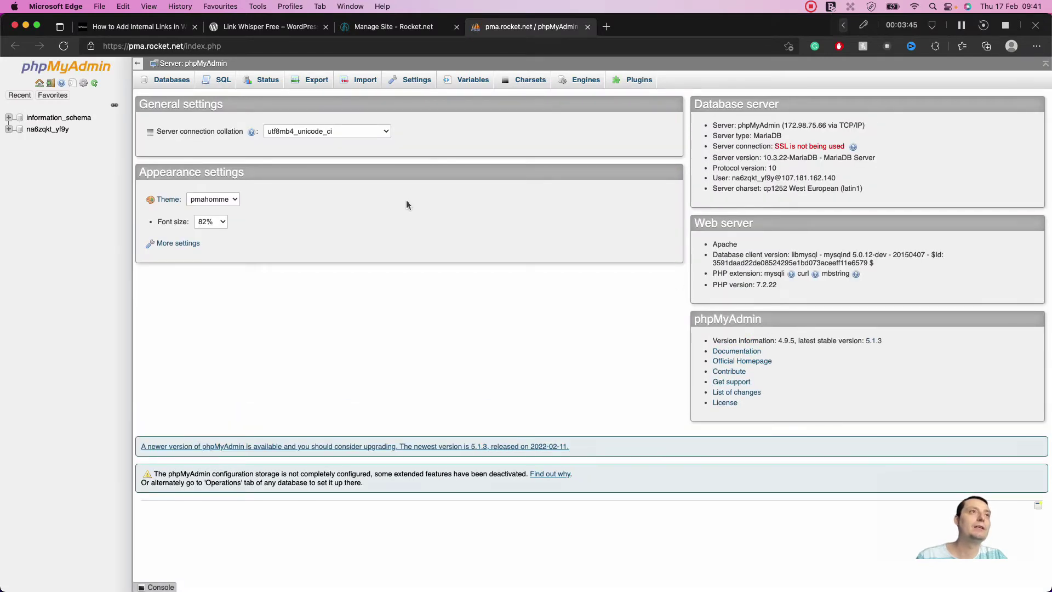
Select the site's WordPress database and bring up its empty SQL query editor.
left_click(55, 133)
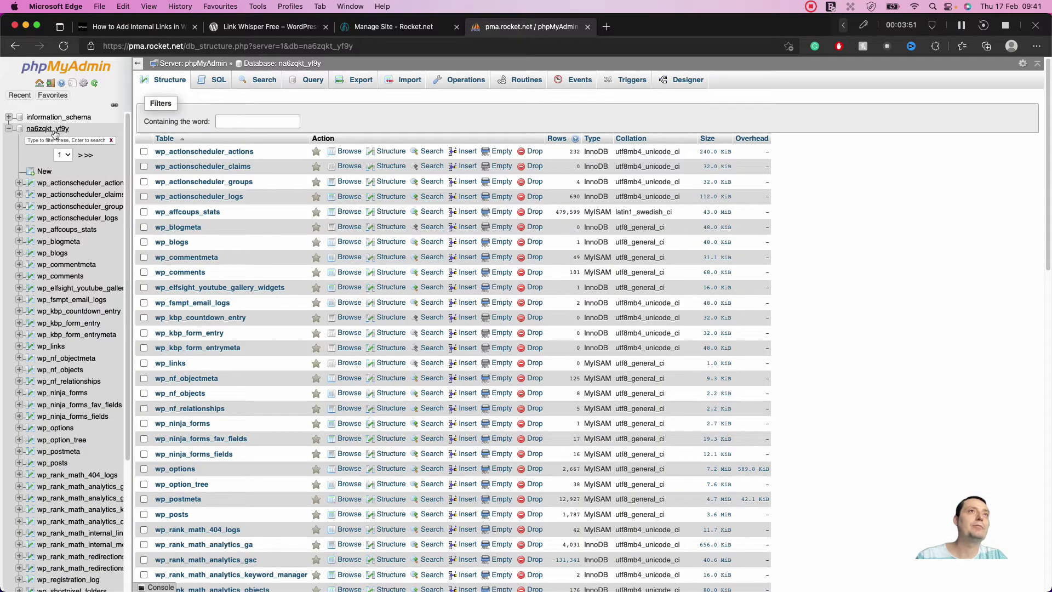
left_click(221, 83)
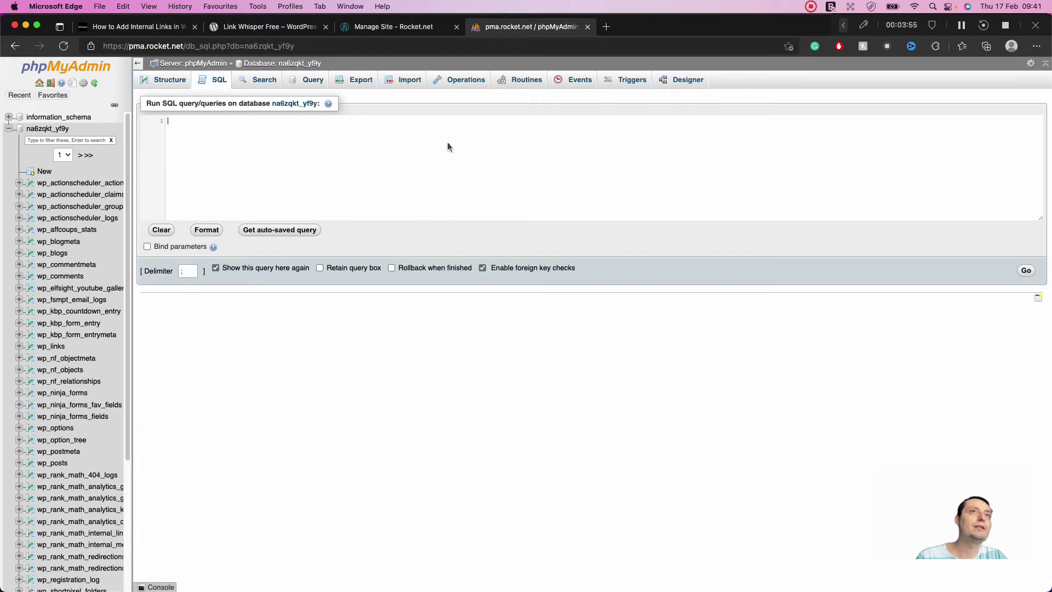
Copy the step-2 SELECT query on wp_posts from the tutorial's code block.
left_click(150, 27)
scroll(505, 235, "down", 3)
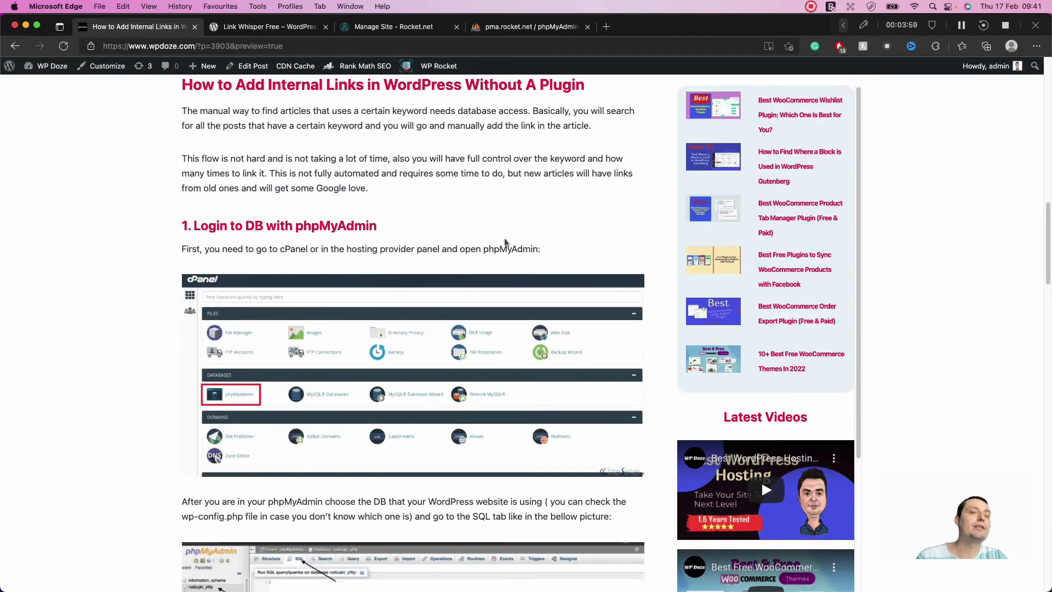
scroll(505, 242, "down", 10)
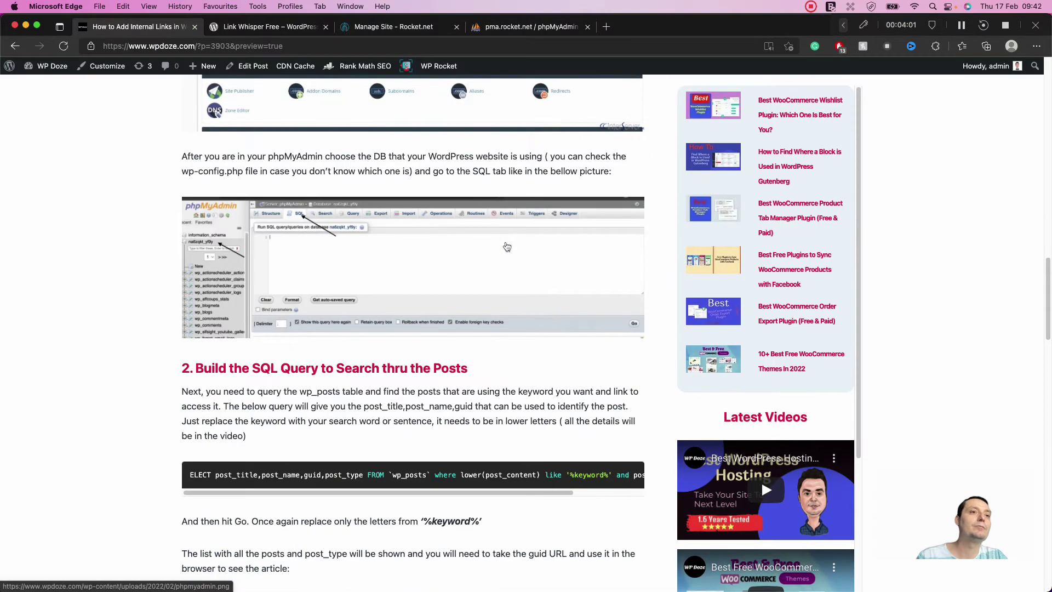
scroll(508, 246, "down", 2)
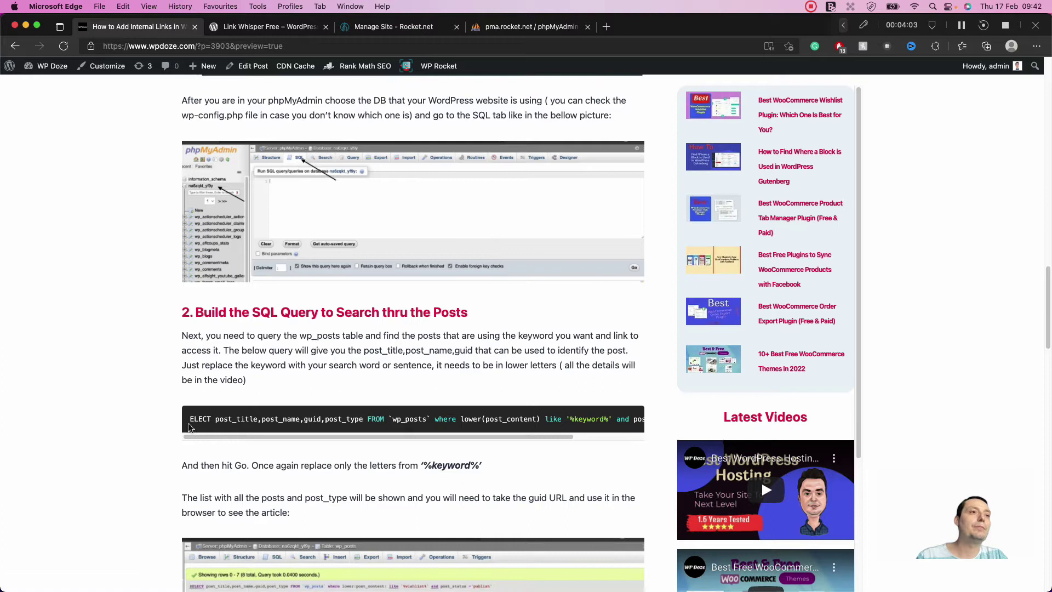
triple_click(208, 419)
right_click(187, 411)
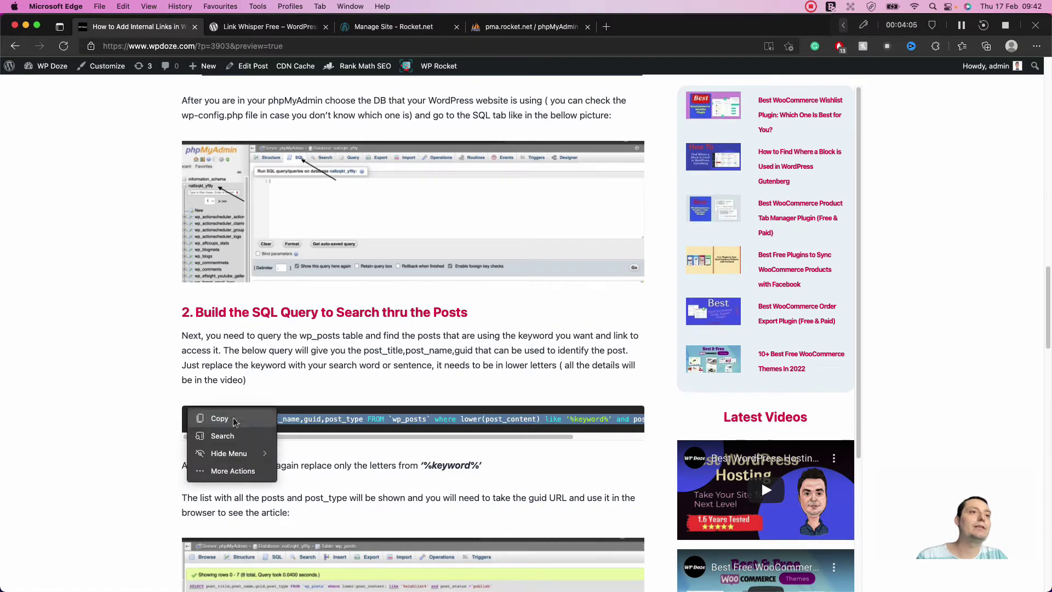
left_click(204, 417)
triple_click(357, 419)
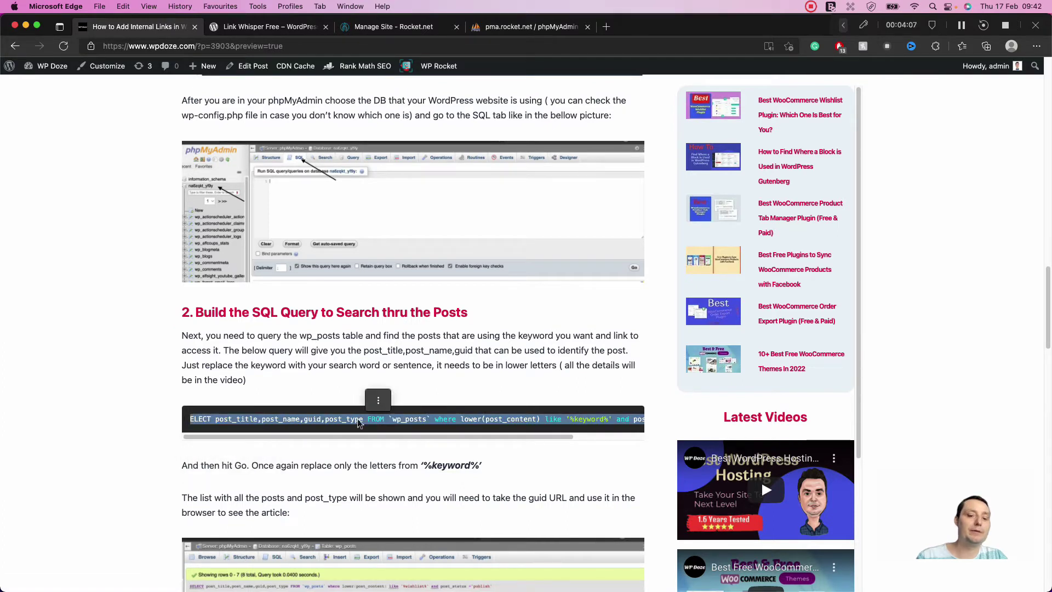
Paste the query into the SQL editor, restore it to start with SELECT, and select the keyword placeholder.
left_click(535, 28)
key("super+v")
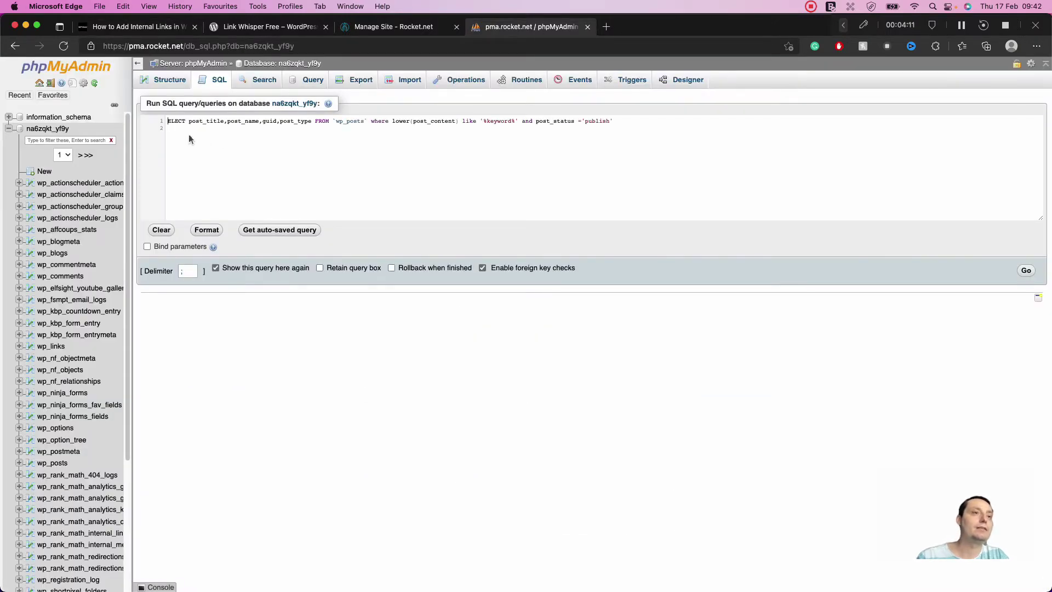
type("S")
key("Escape")
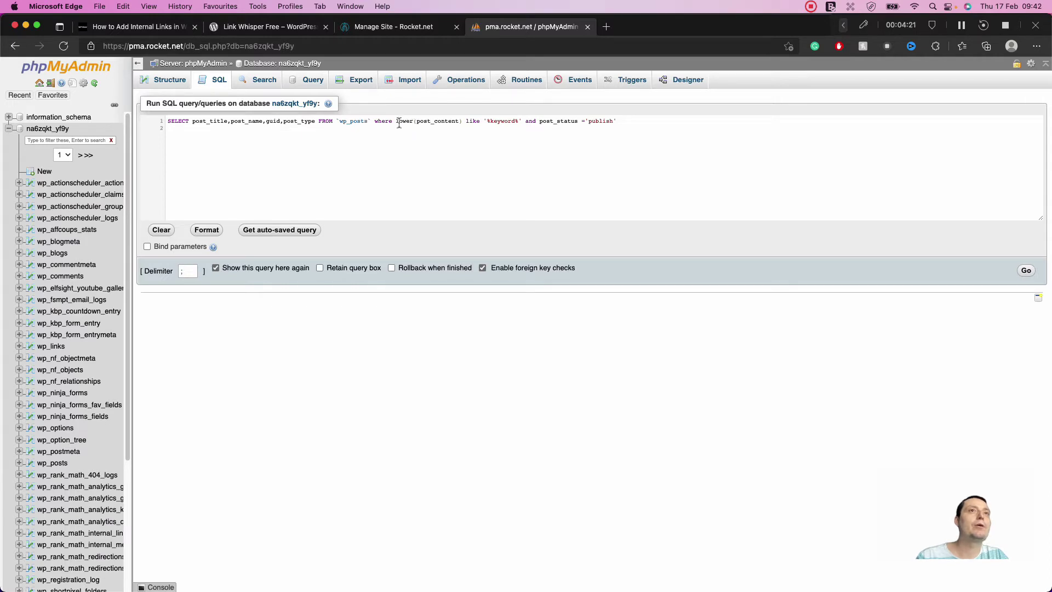
left_click_drag(397, 123, 413, 123)
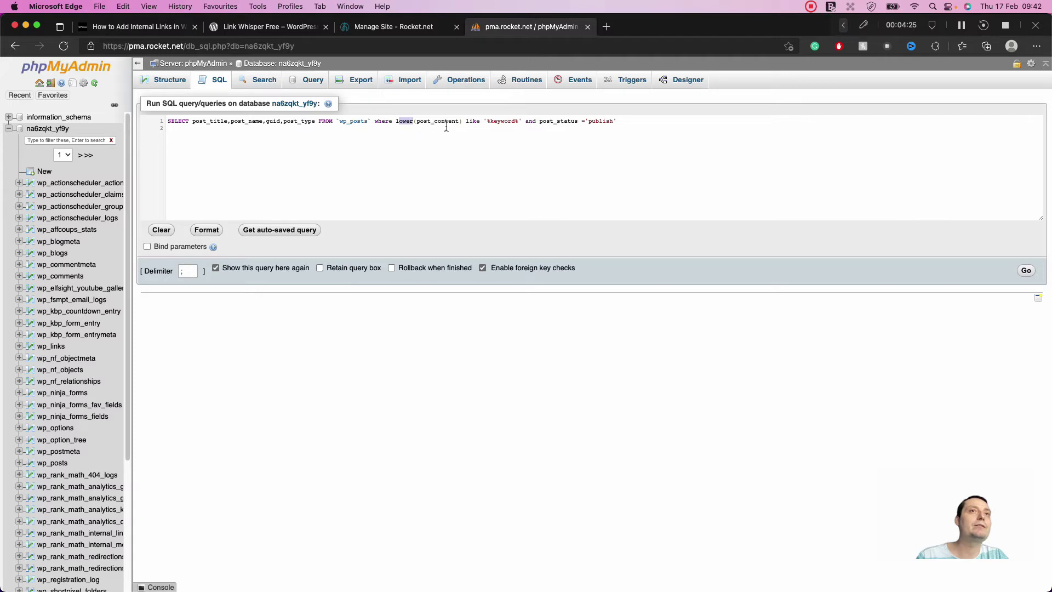
left_click(472, 122)
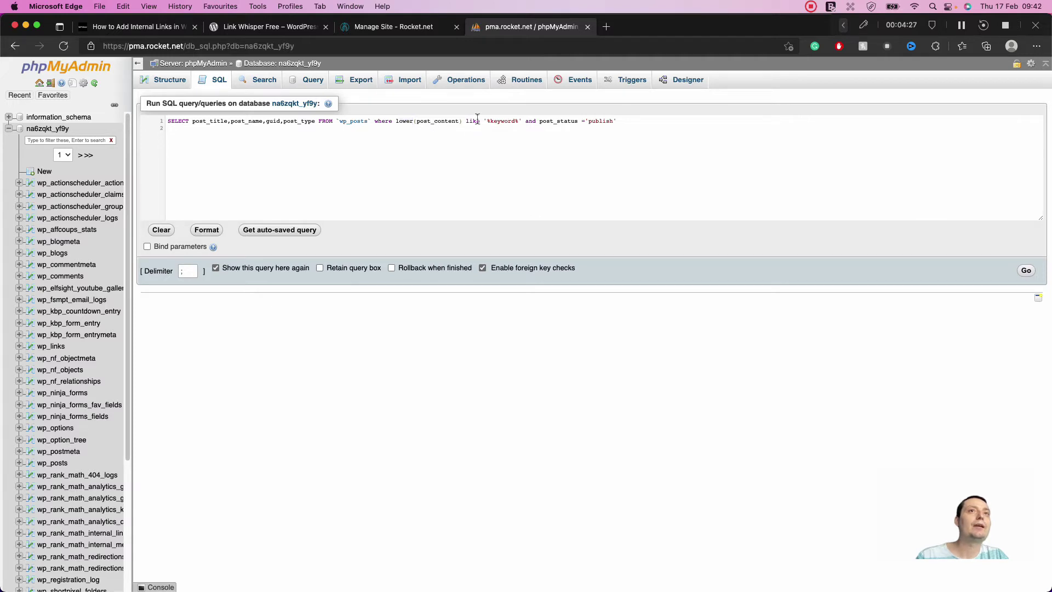
double_click(499, 122)
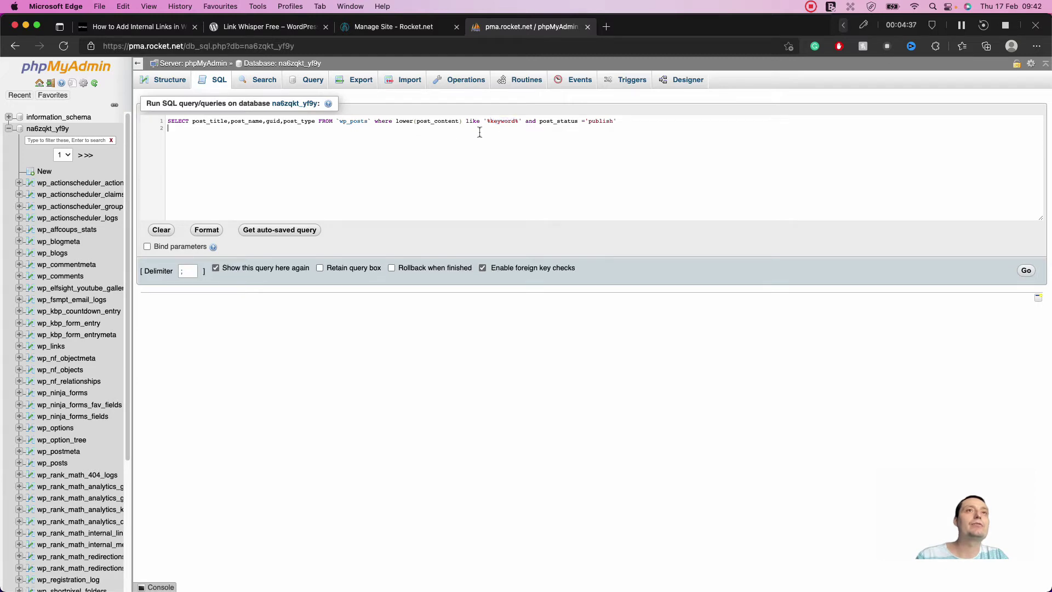
Replace the keyword placeholder in '%keyword%' with 'wishlist'.
double_click(505, 121)
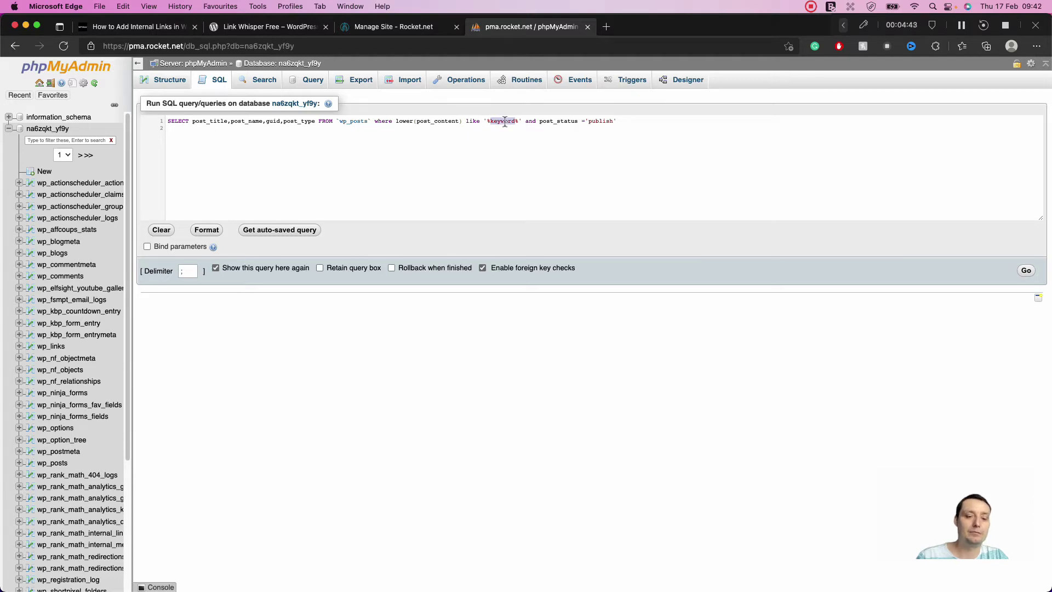
type("wishlis")
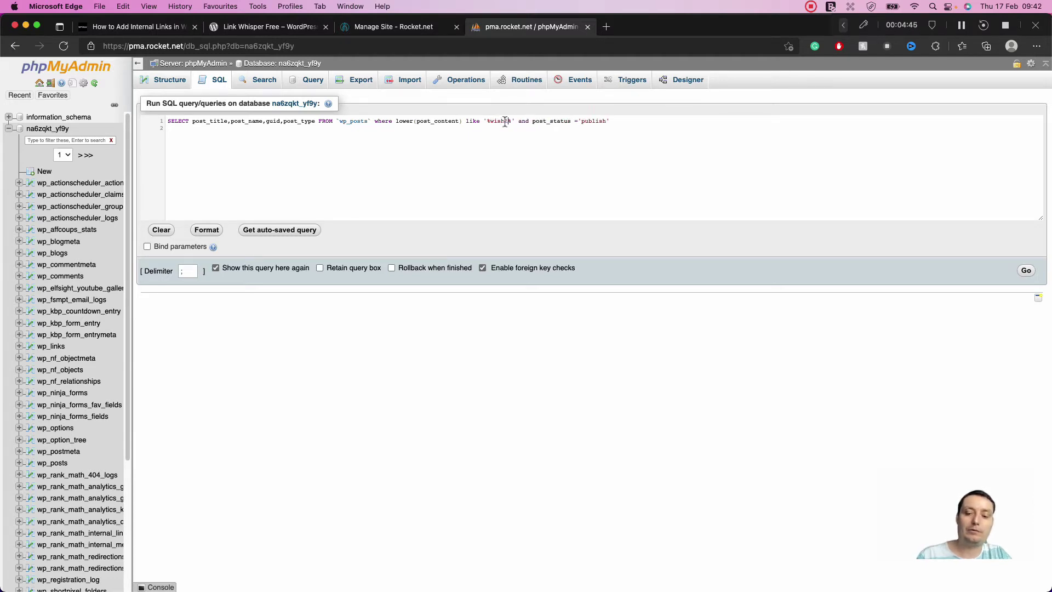
type("t")
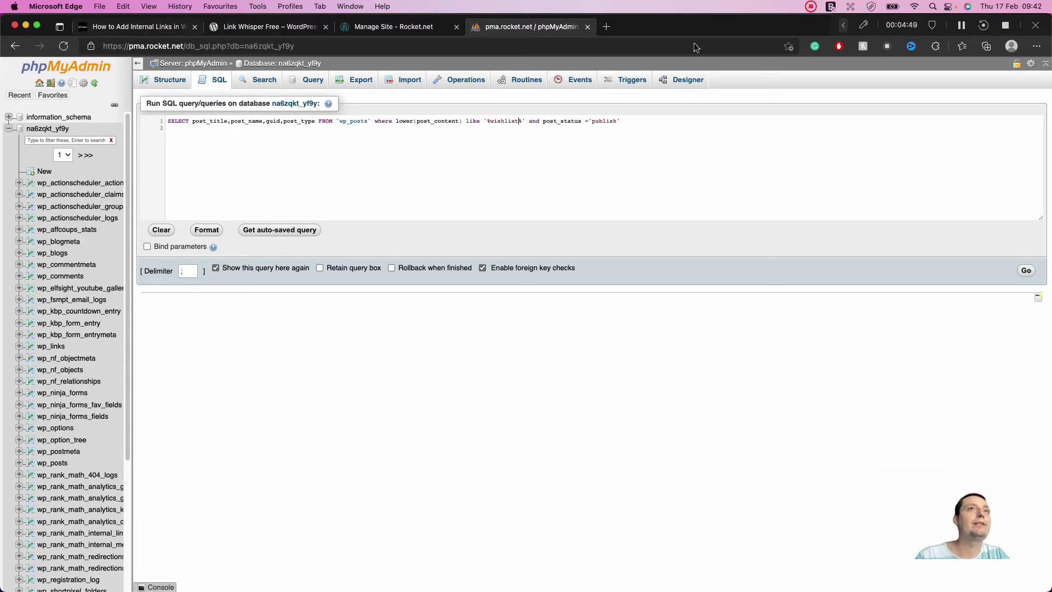
Load wpdoze.com in a new tab and scroll to its Latest Posts.
left_click(607, 27)
type("wpdo")
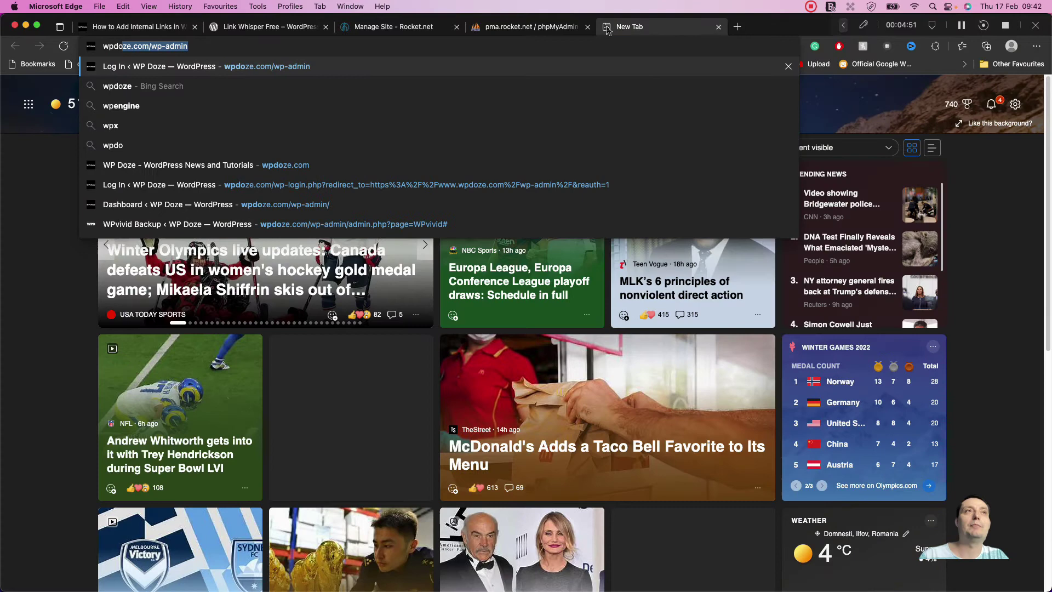
type("ze.com/wp-a")
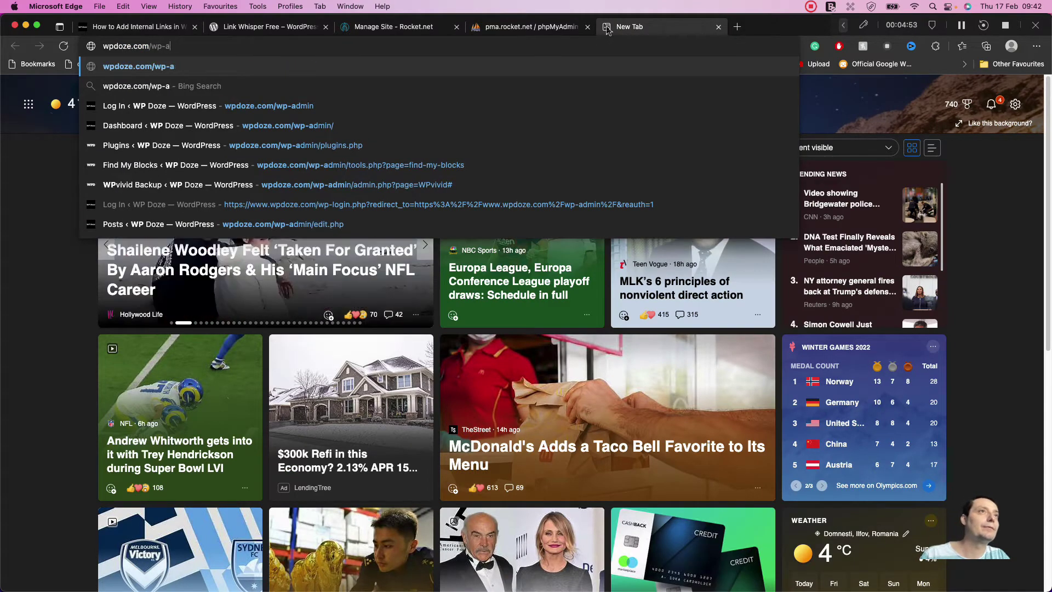
key("BackSpace")
key("BackSpace")
key("Return")
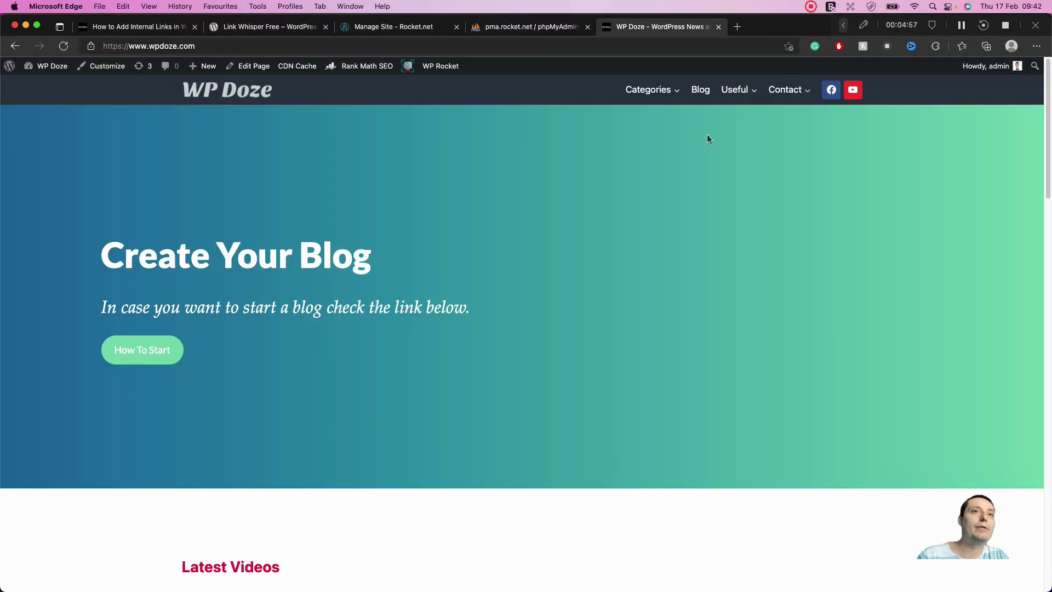
scroll(707, 138, "down", 10)
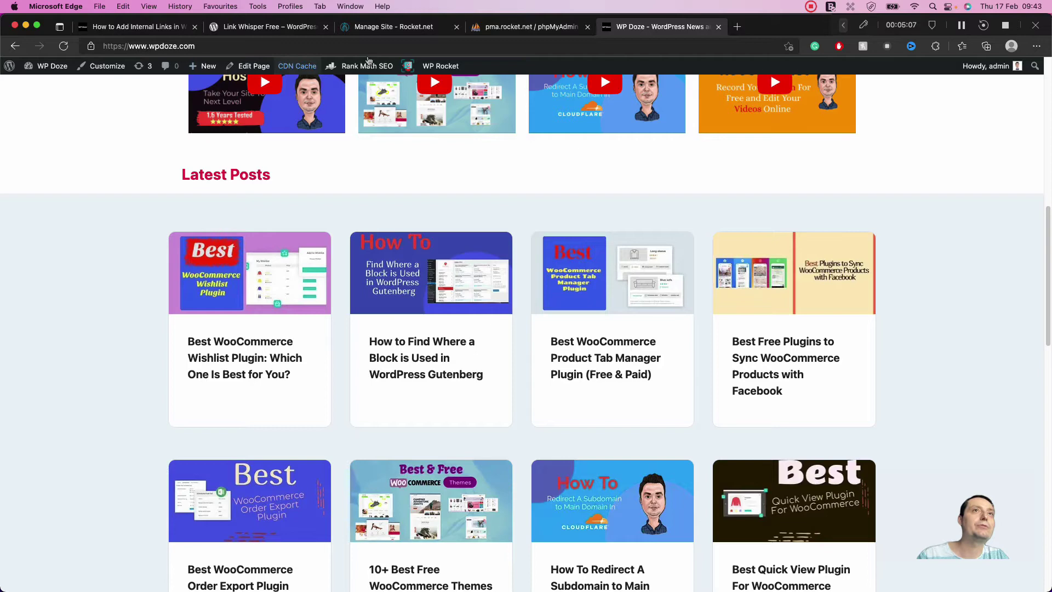
Run the wishlist query, returning 8 published wp_posts rows.
left_click(539, 29)
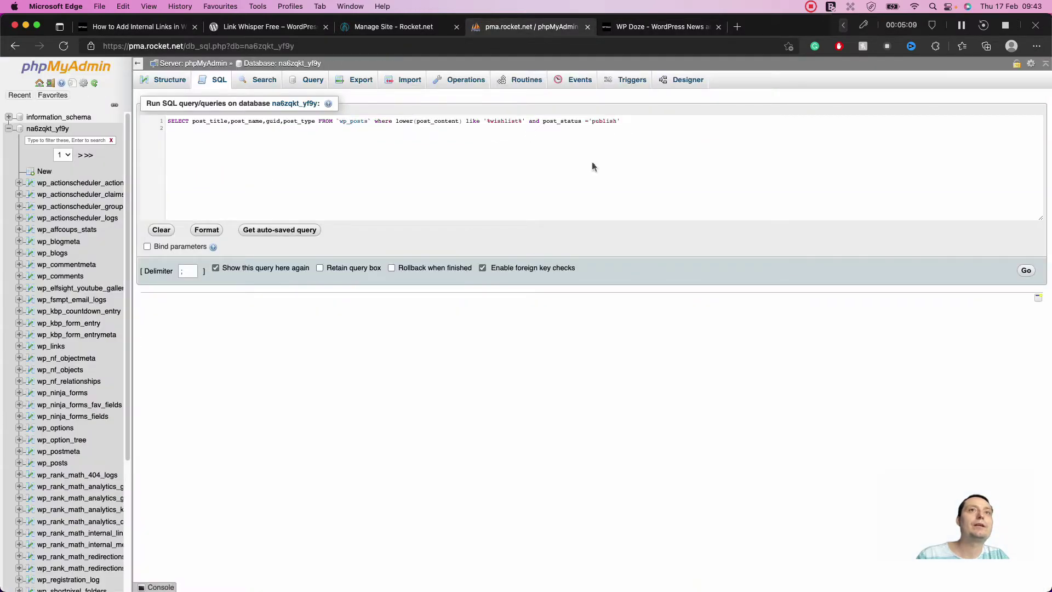
left_click(637, 121)
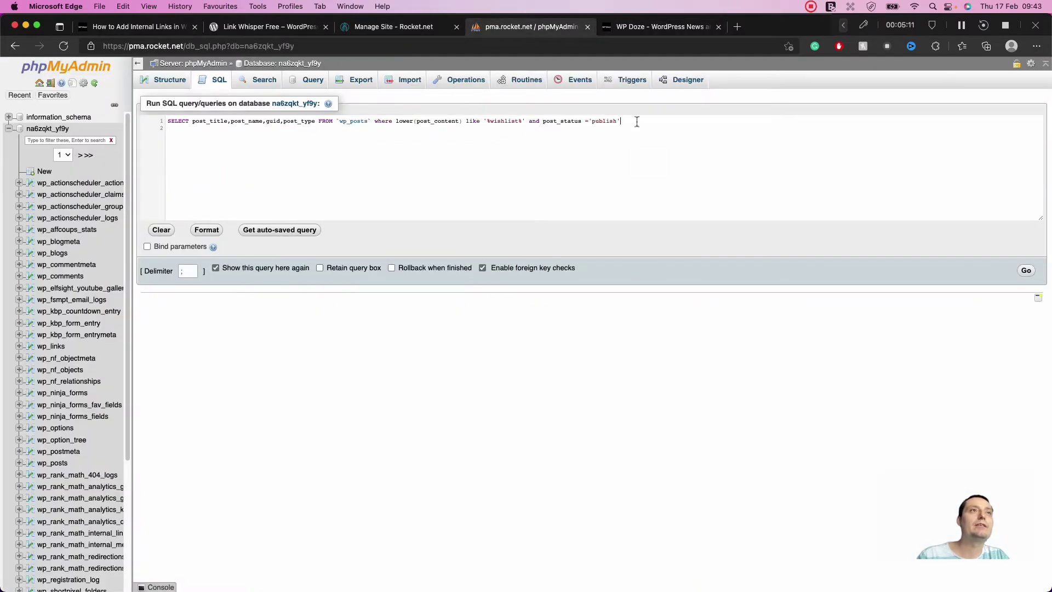
left_click(1027, 273)
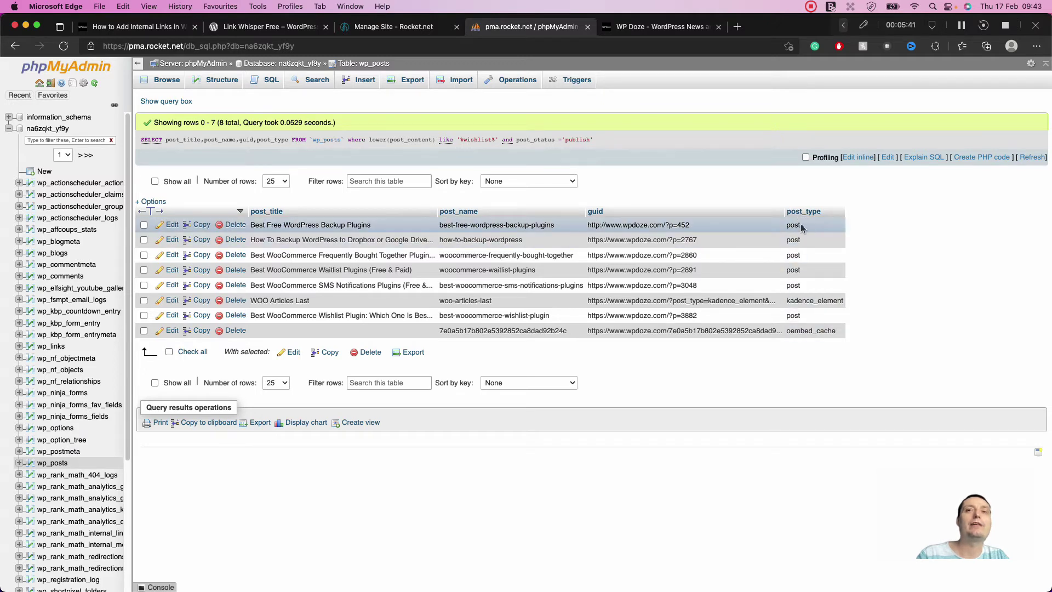
Open the first result's URL, 'Best Free WordPress Backup Plugins', in the WordPress block editor.
double_click(632, 225)
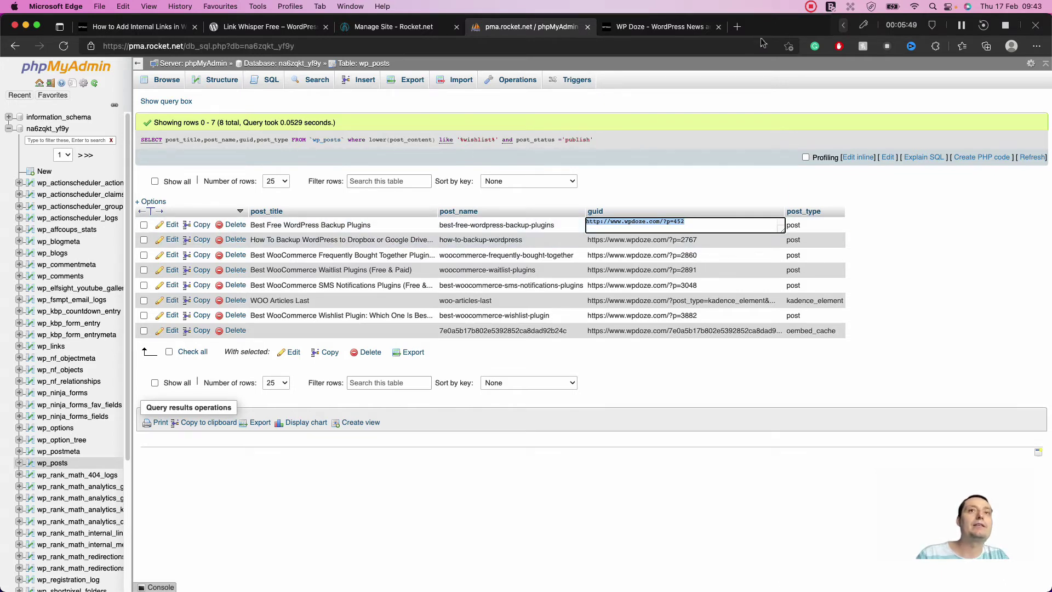
left_click(737, 27)
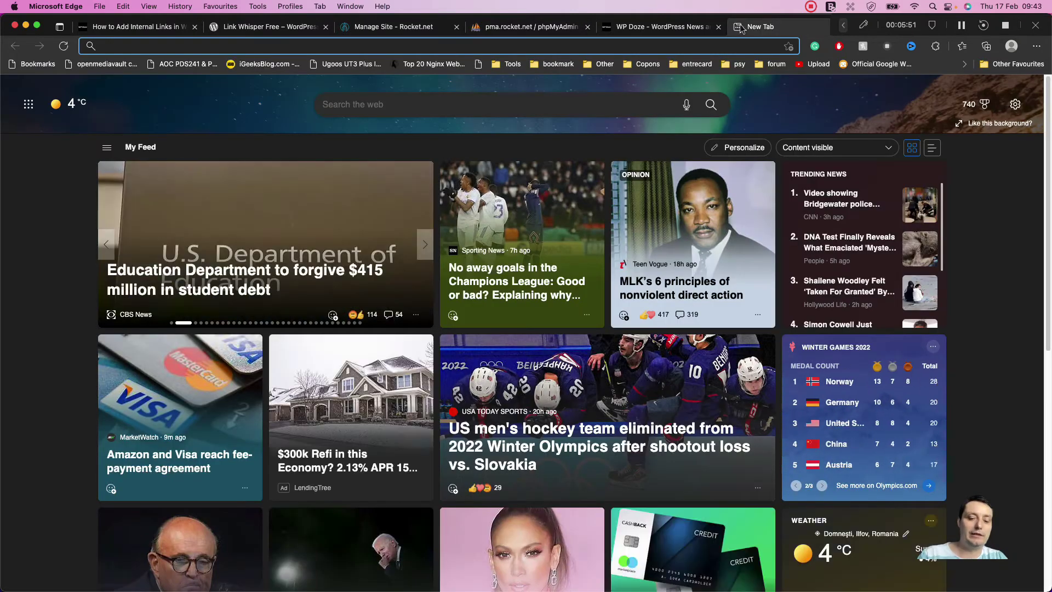
type("http://www.wpdoze.com/?p=452")
key("Return")
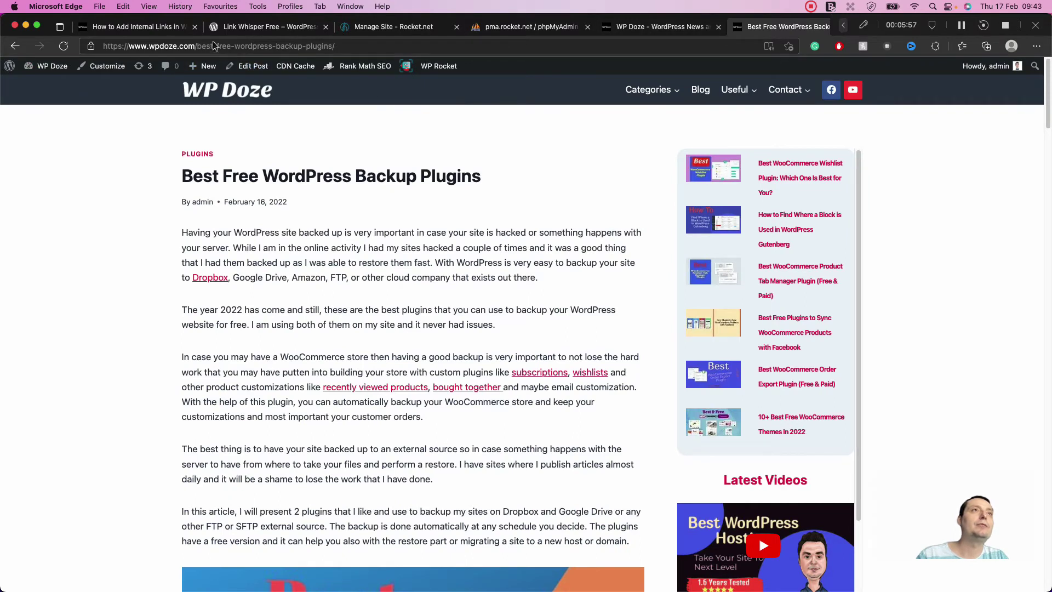
left_click(296, 46)
left_click(245, 171)
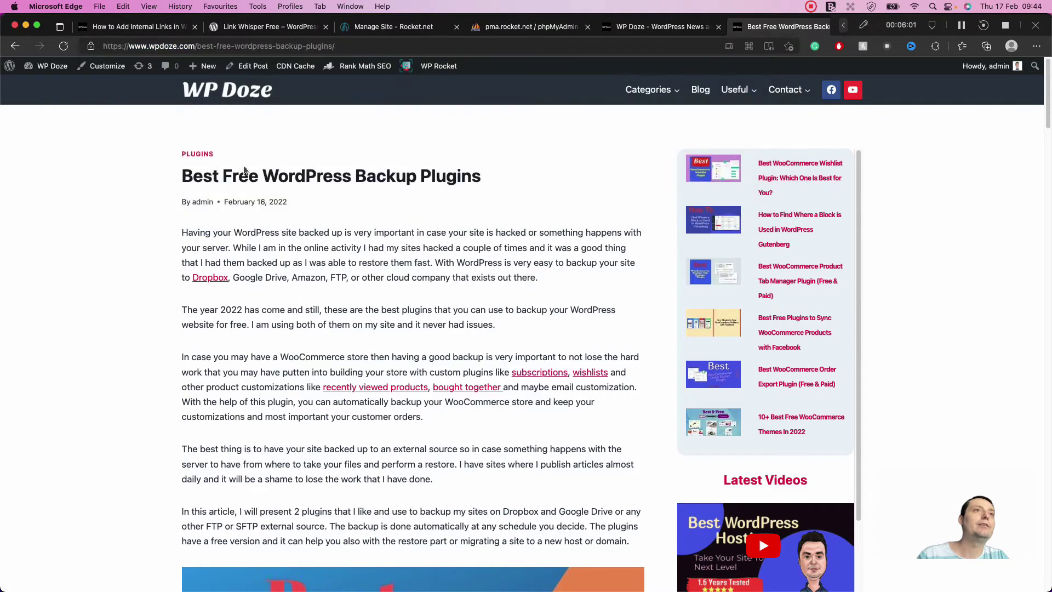
left_click(248, 66)
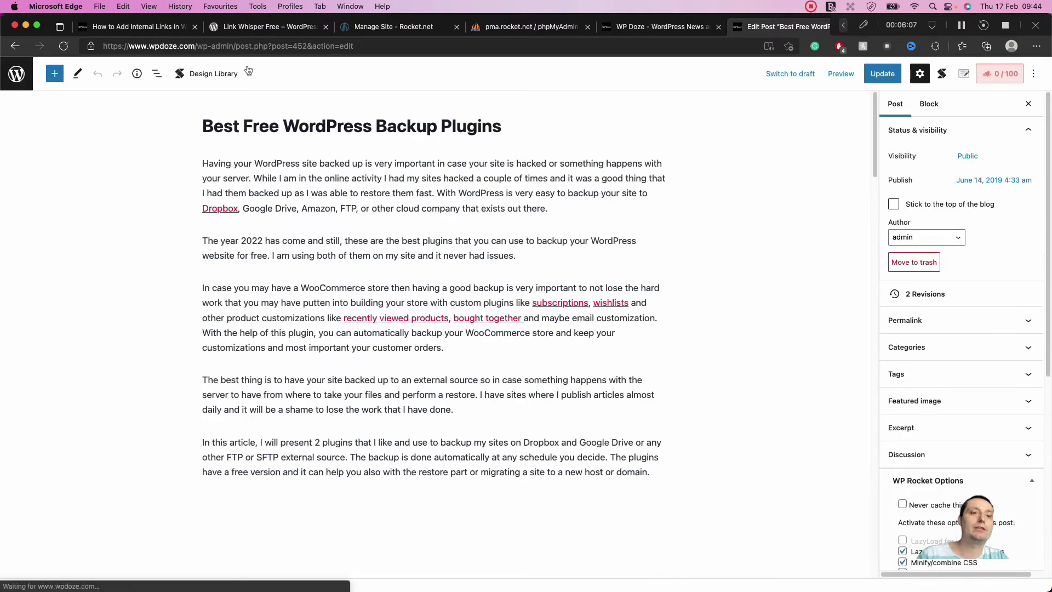
Find 'wish' in the post and confirm 'wishlists' already links to the wishlist article.
key("super+f")
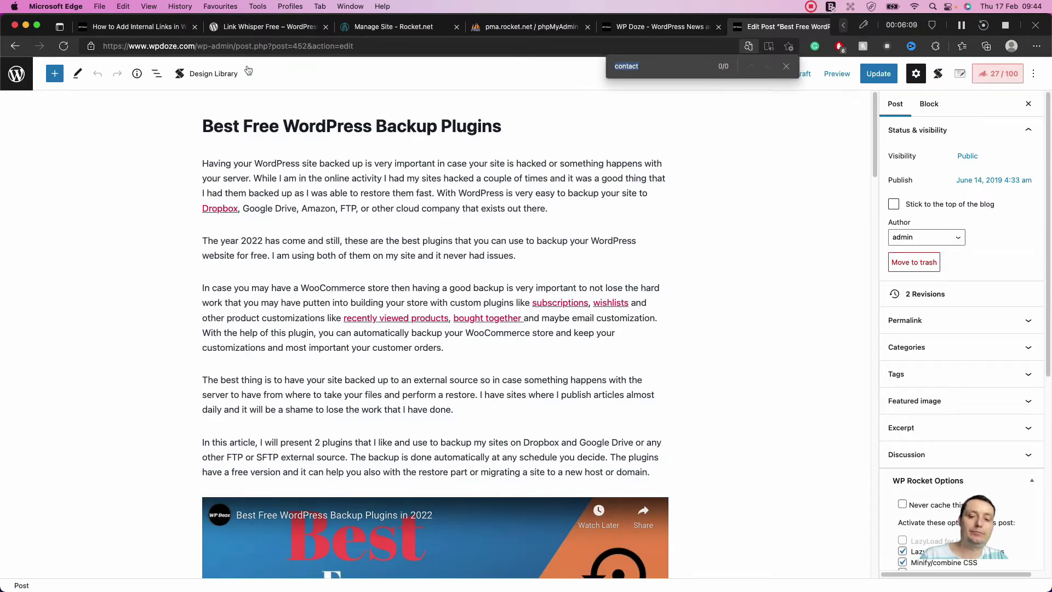
type("wishl")
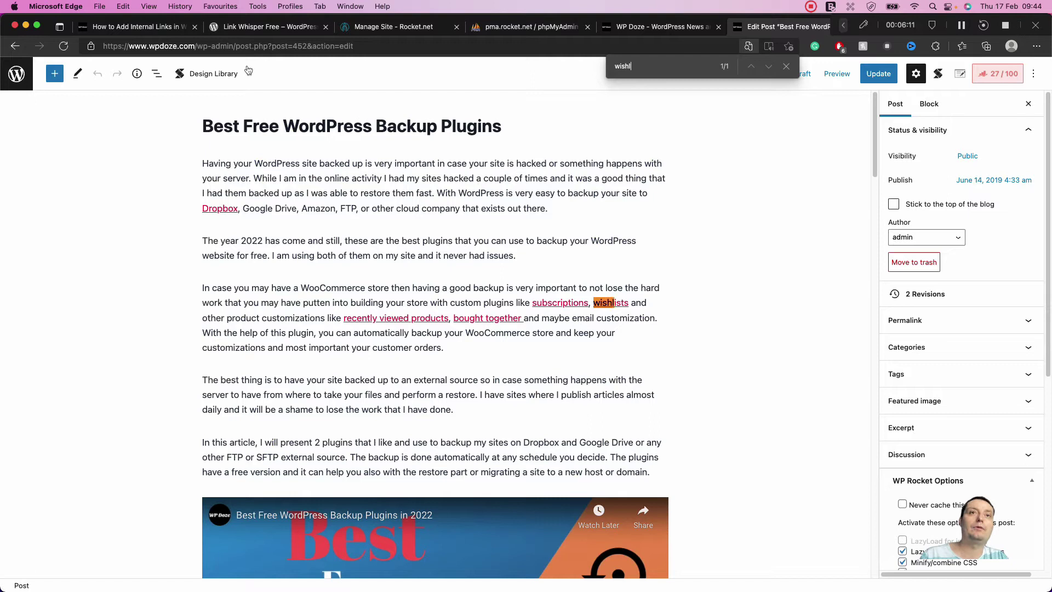
left_click(616, 304)
double_click(610, 303)
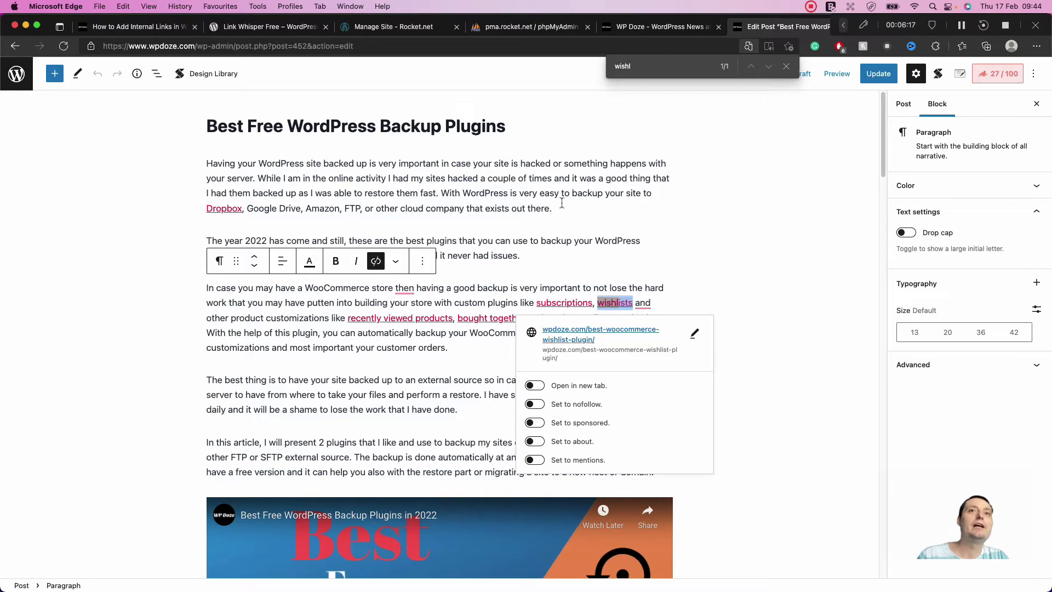
left_click(676, 254)
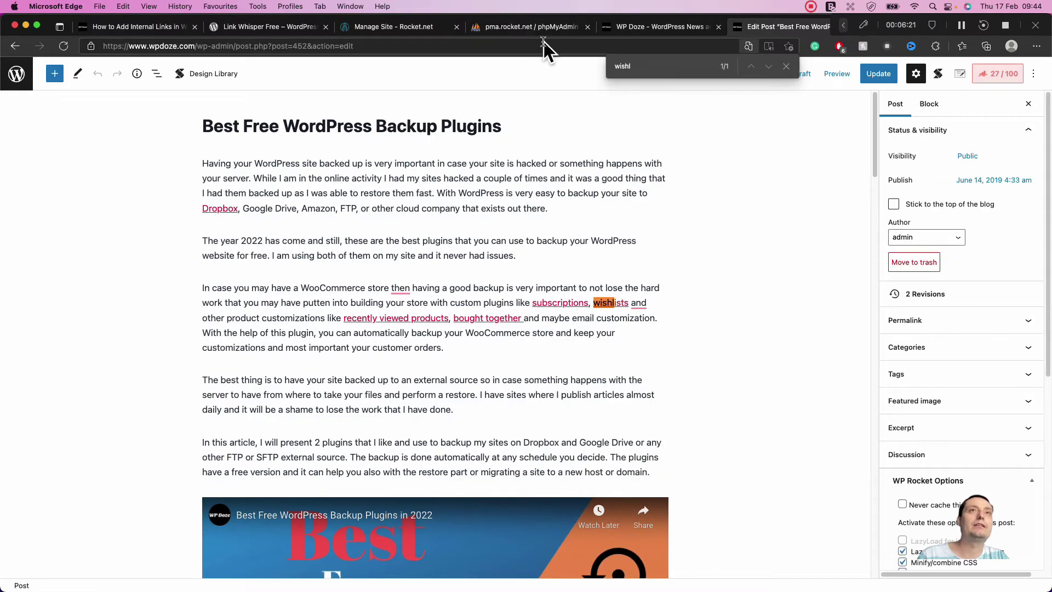
left_click(514, 27)
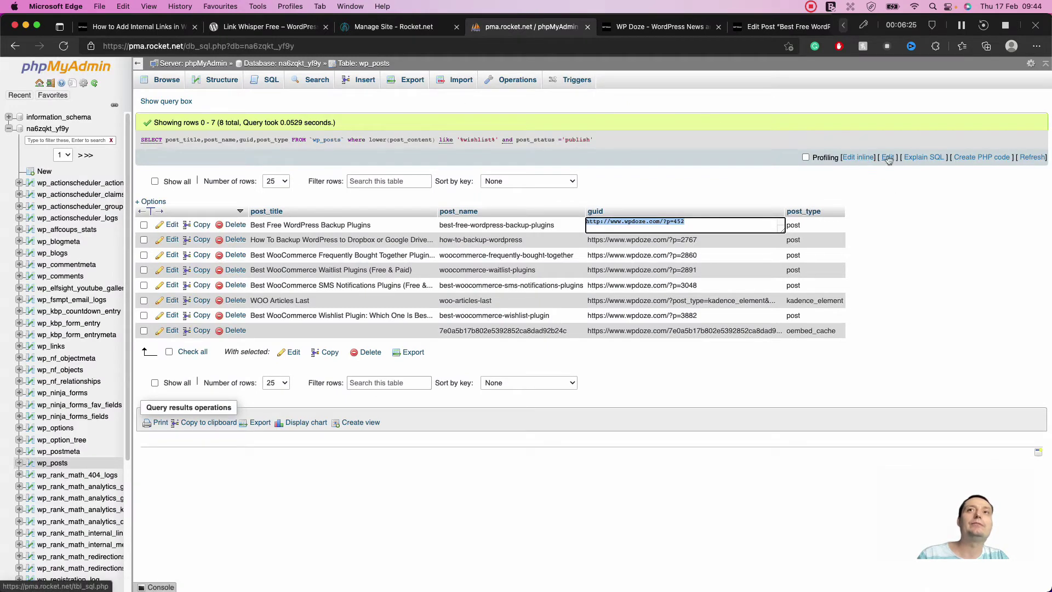
Edit the query inline, replacing 'wishlist' with 'woocommerce theme' in the LIKE pattern.
left_click(861, 158)
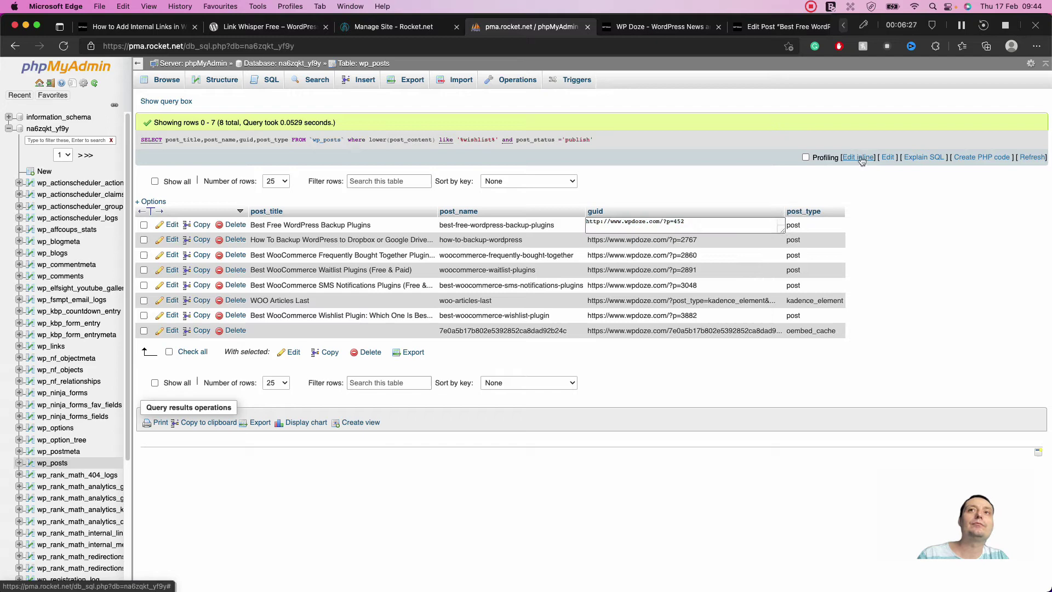
double_click(498, 136)
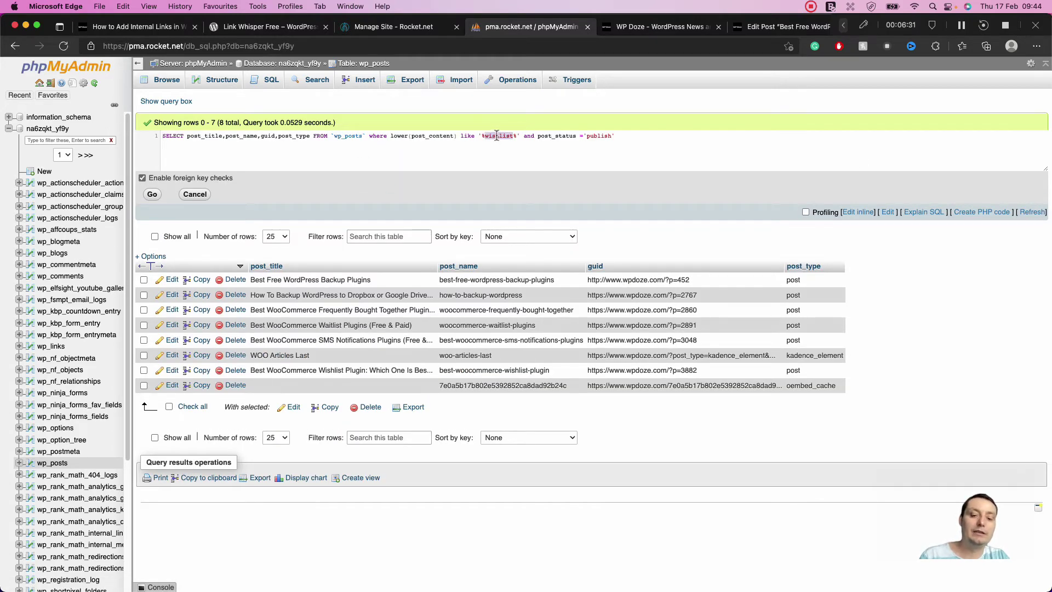
type("woo")
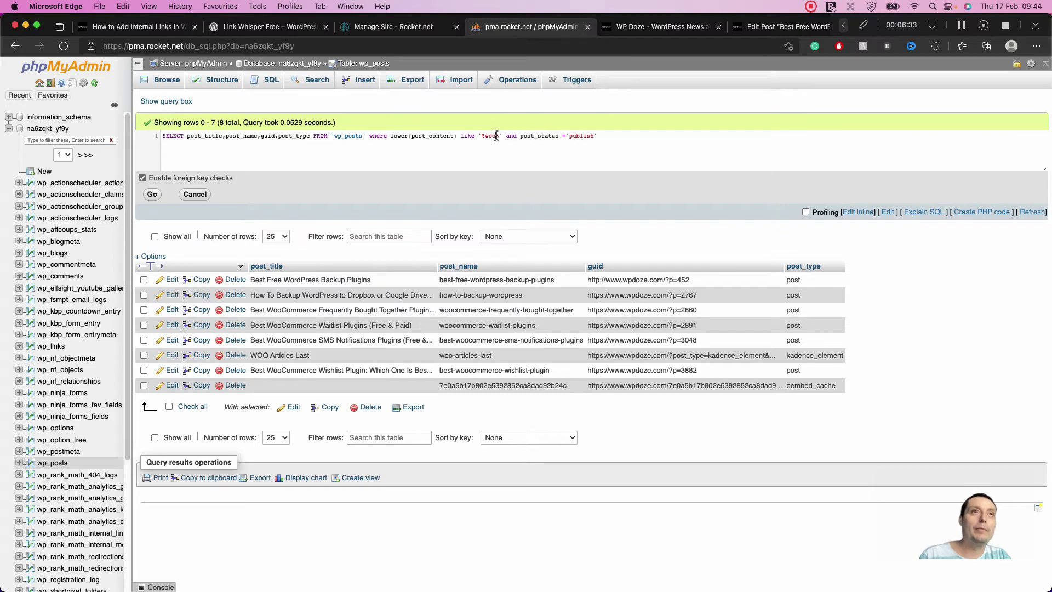
type("commerce")
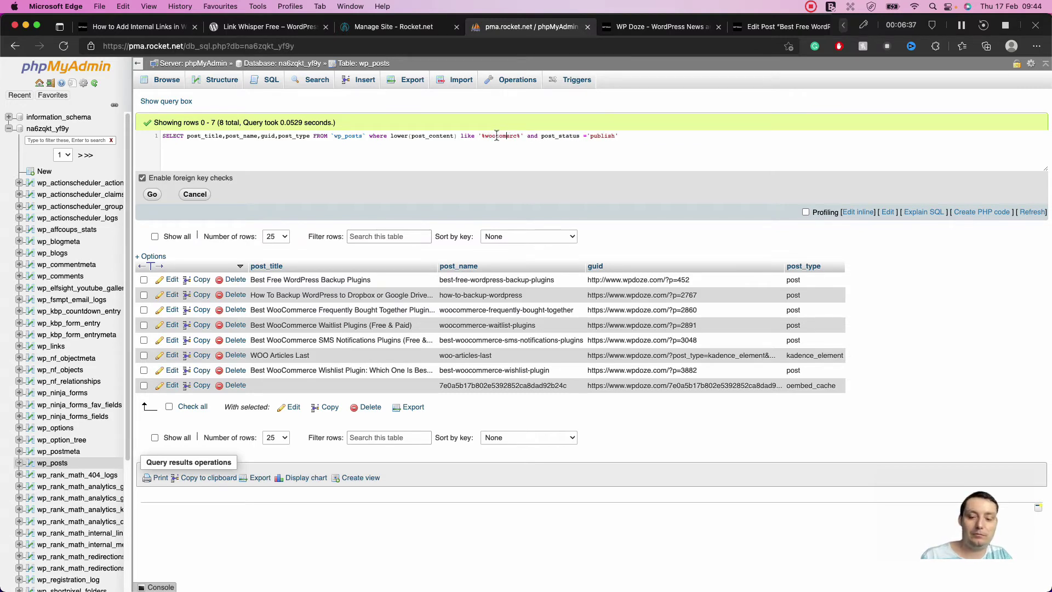
type("m")
type(" theme")
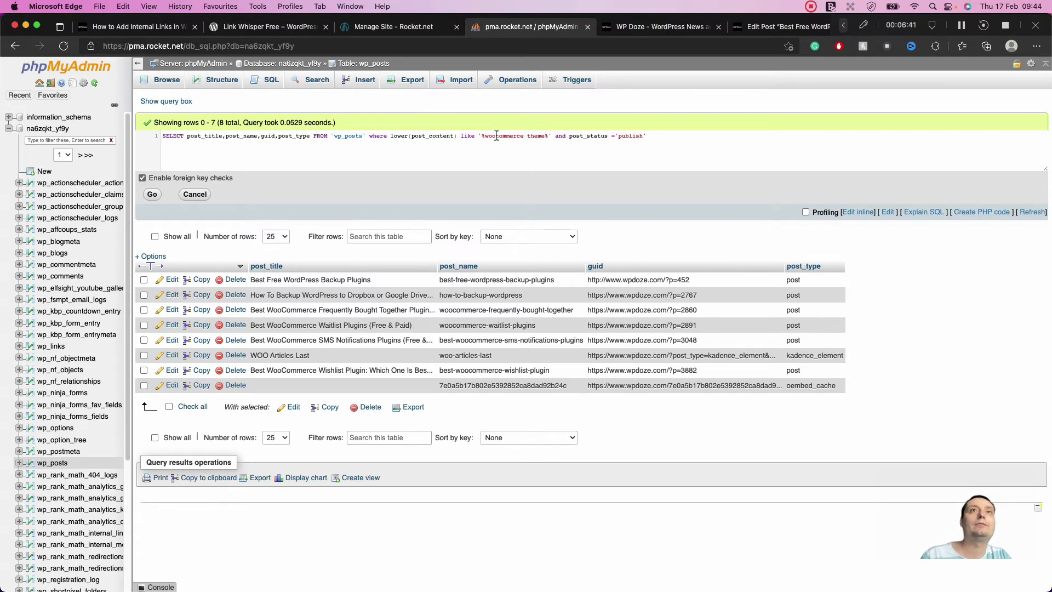
Open the '10+ Best Free WooCommerce Themes In 2022' article on the live WP Doze site.
left_click(662, 27)
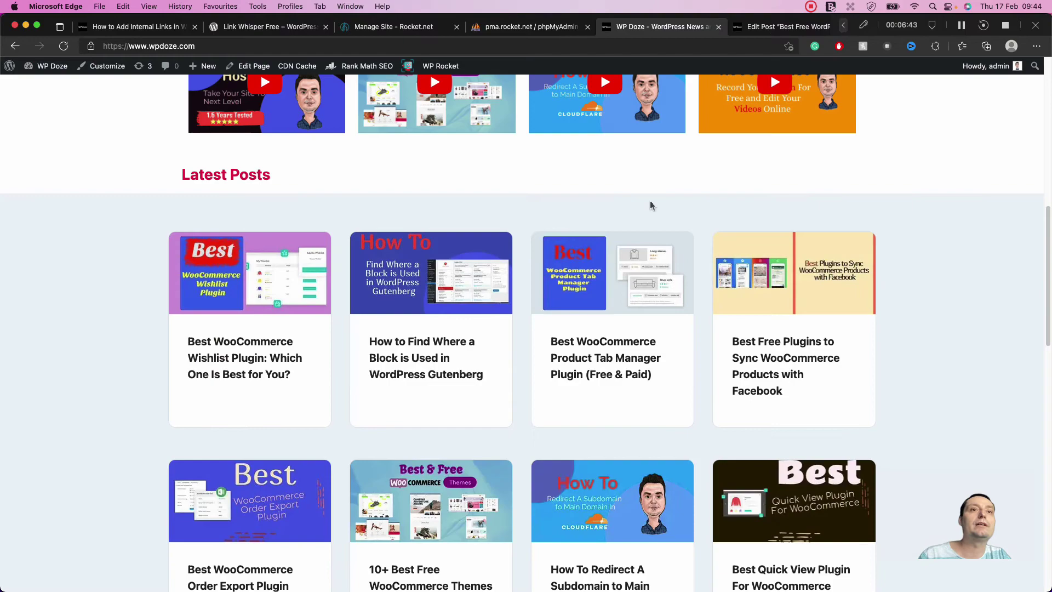
scroll(462, 395, "down", 4)
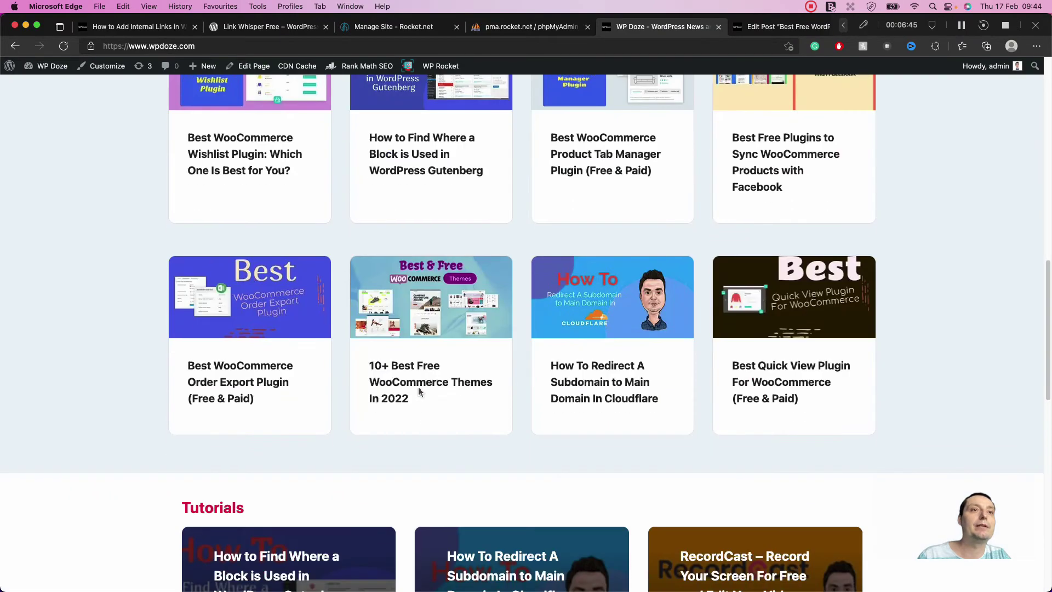
left_click(419, 391)
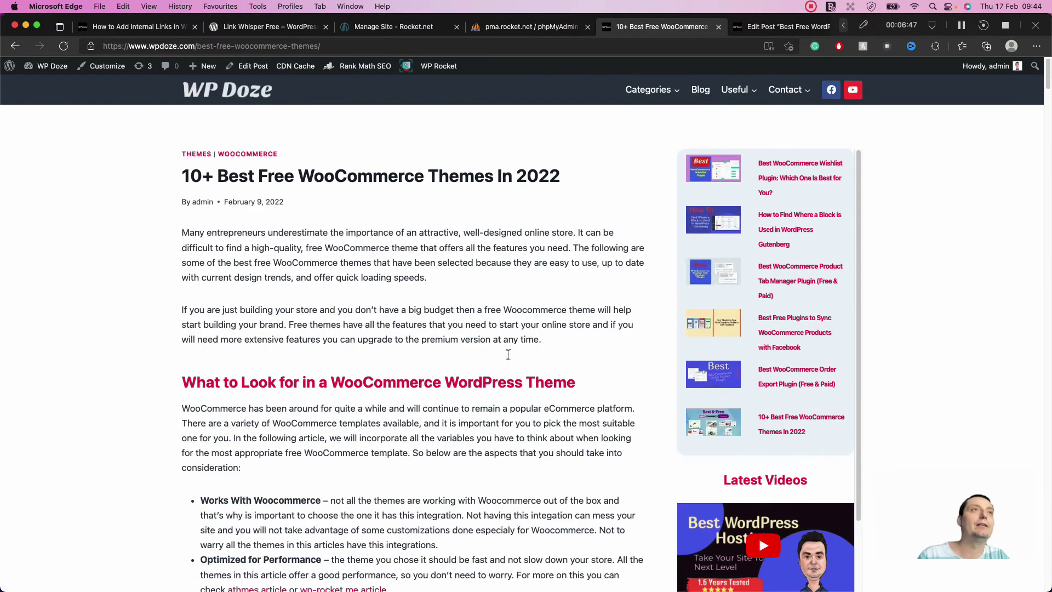
scroll(434, 180, "down", 3)
scroll(434, 184, "up", 3)
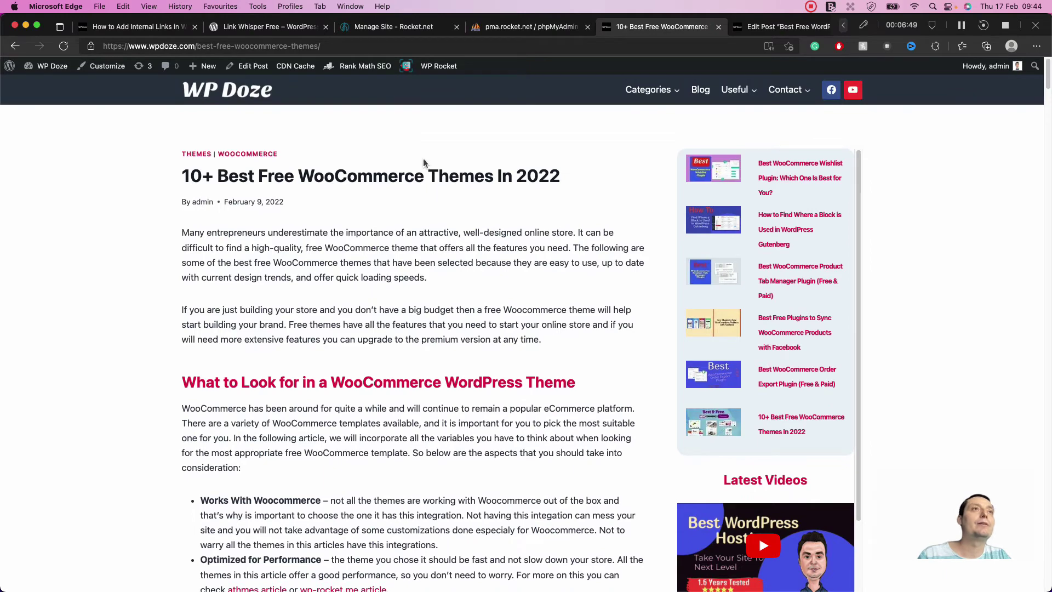
left_click(534, 27)
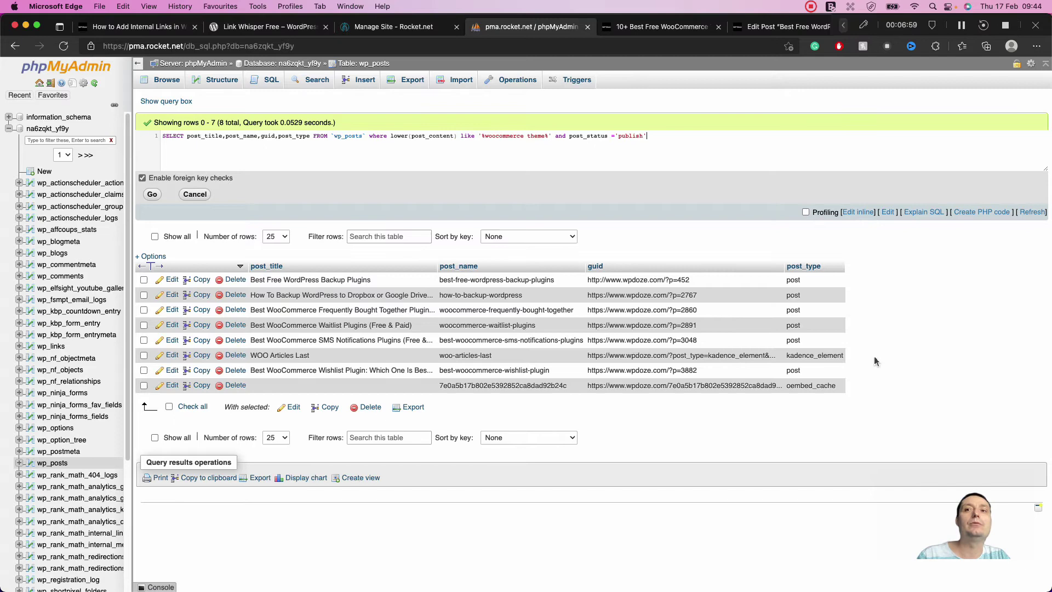
Run the edited 'woocommerce theme' query and select the first result's guid link.
left_click(154, 195)
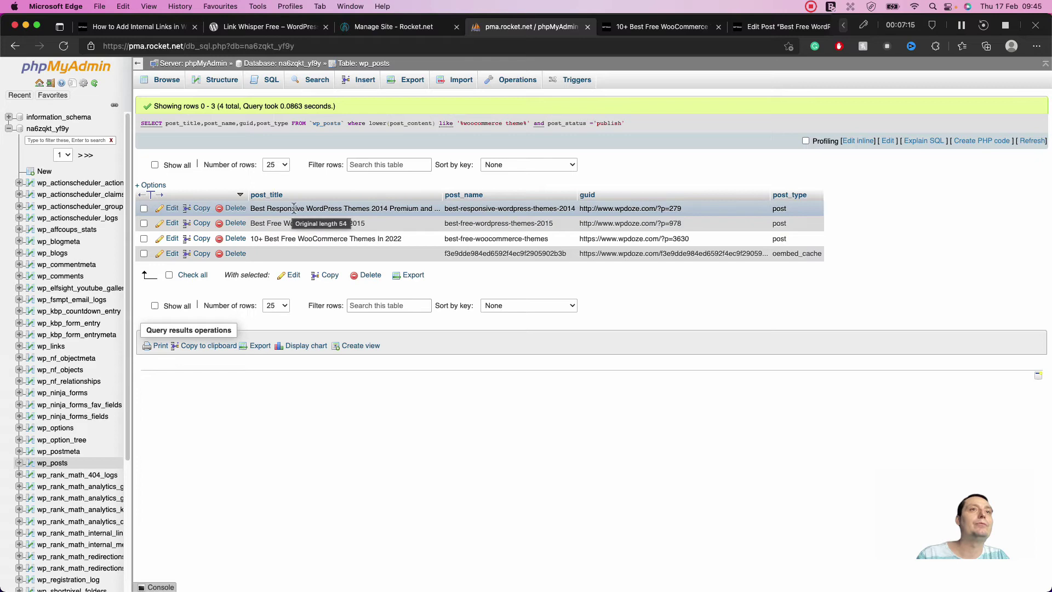
double_click(658, 212)
key("super+c")
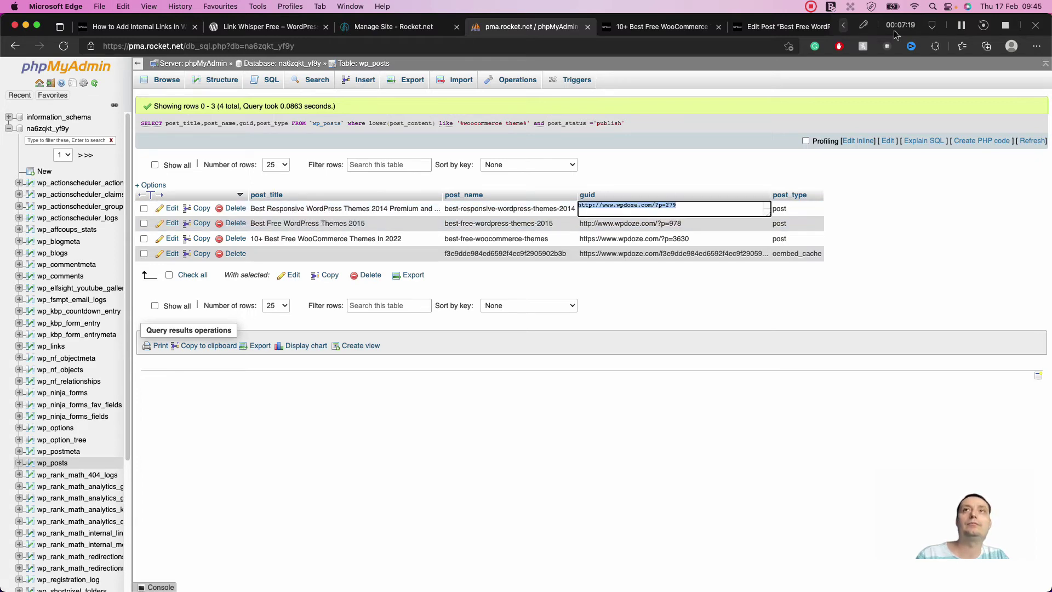
Load the post at the copied ?p=279 link and open it in the editor.
left_click(774, 28)
left_click(408, 47)
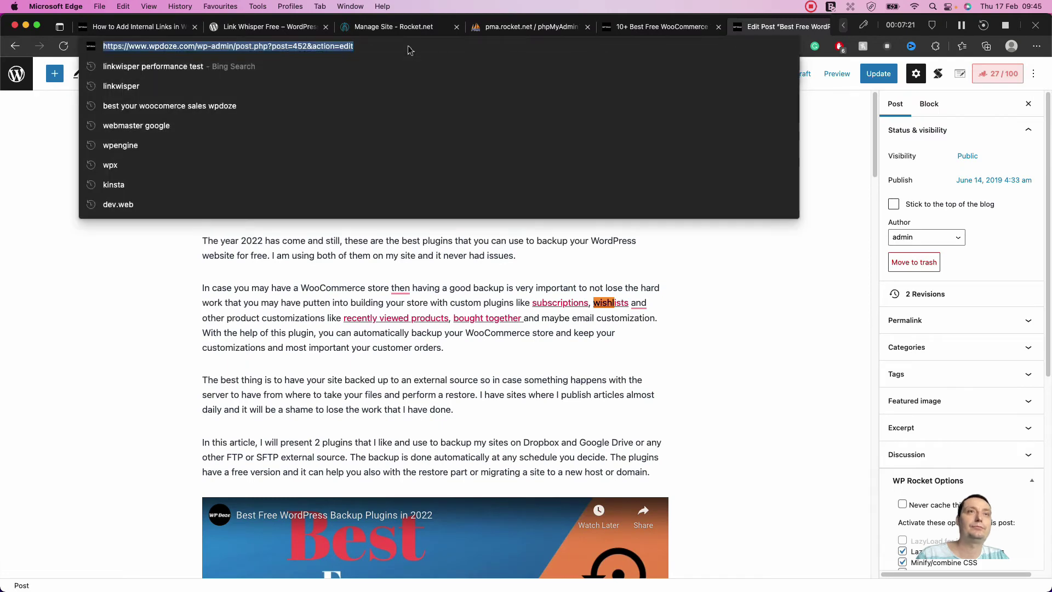
key("super+v")
key("Return")
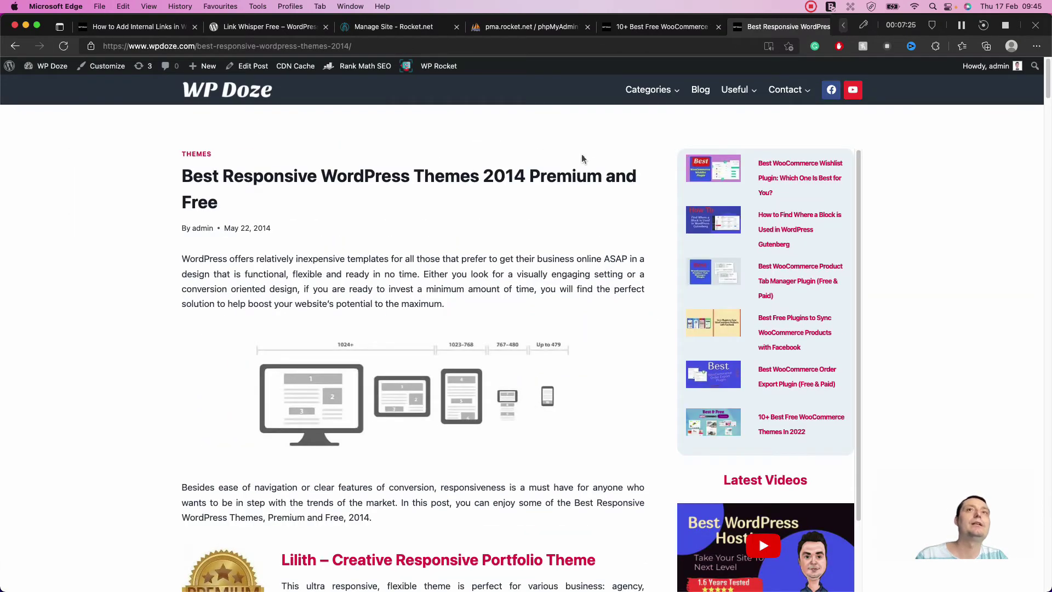
left_click(252, 67)
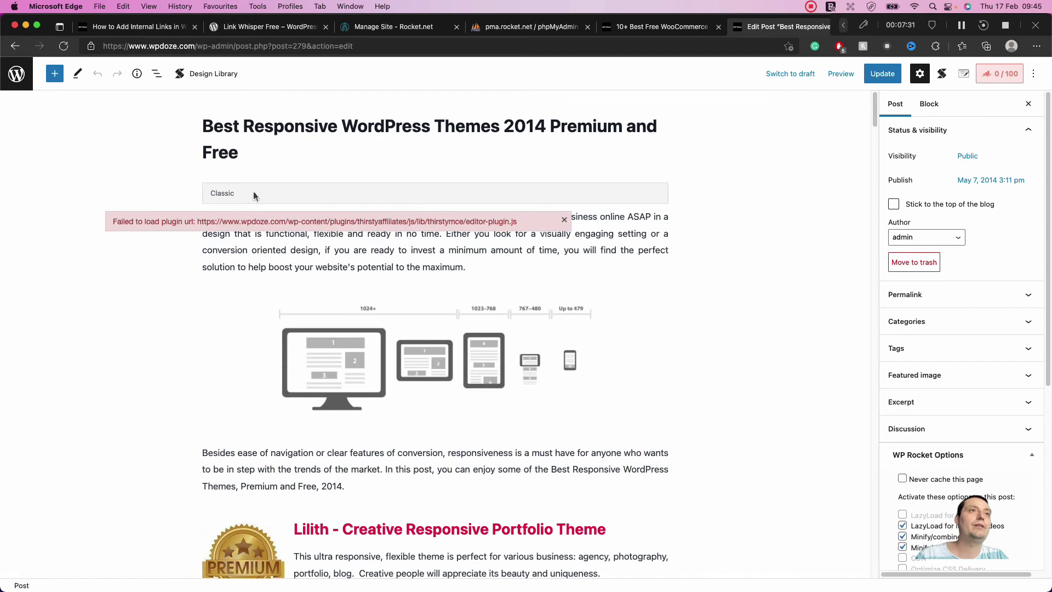
Convert the post's classic content into separate blocks.
left_click(364, 268)
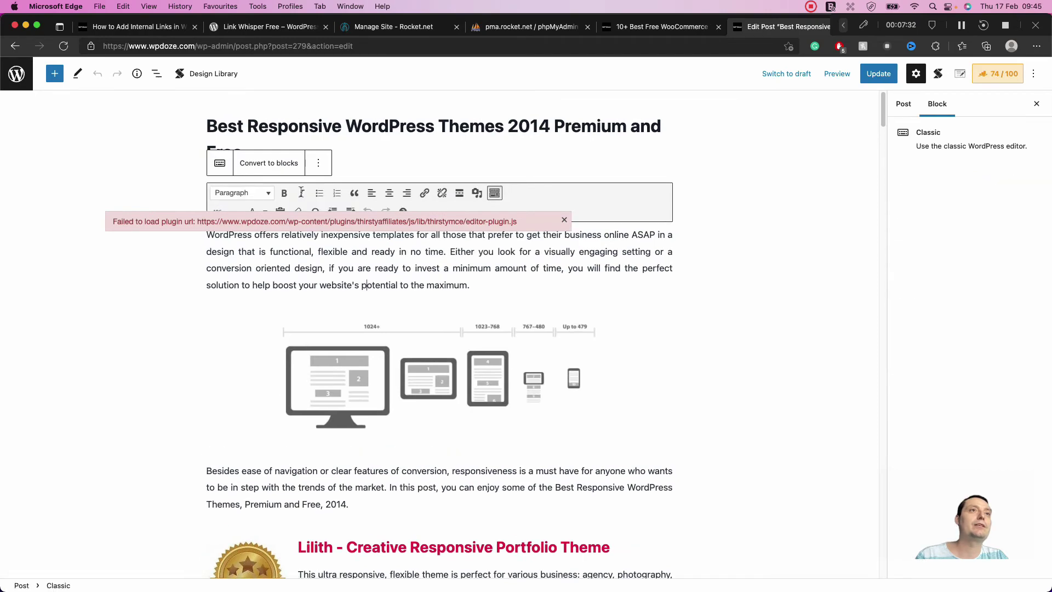
left_click(284, 166)
scroll(367, 176, "up", 15)
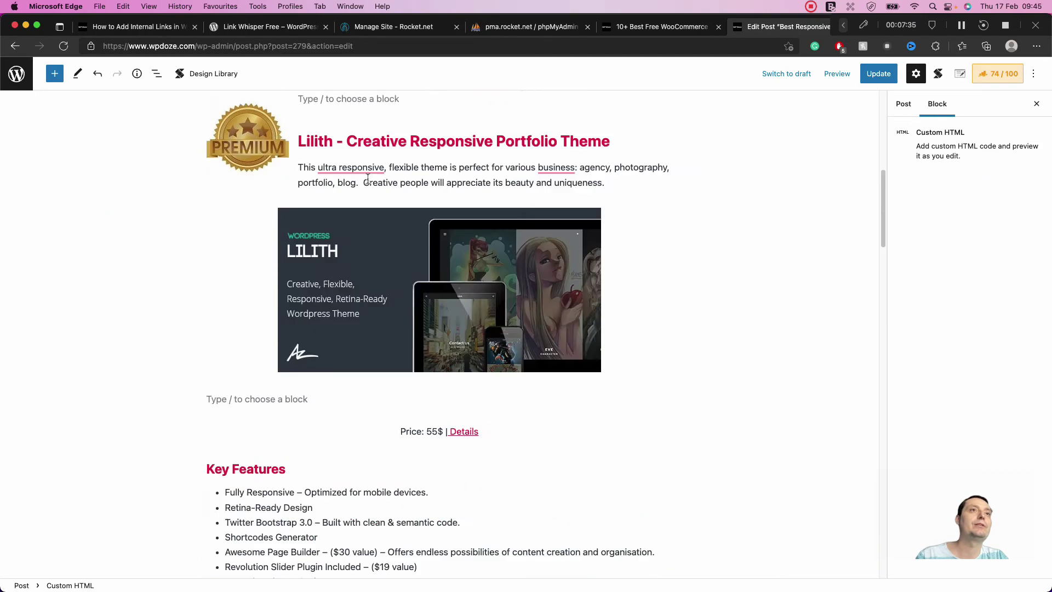
scroll(367, 176, "up", 10)
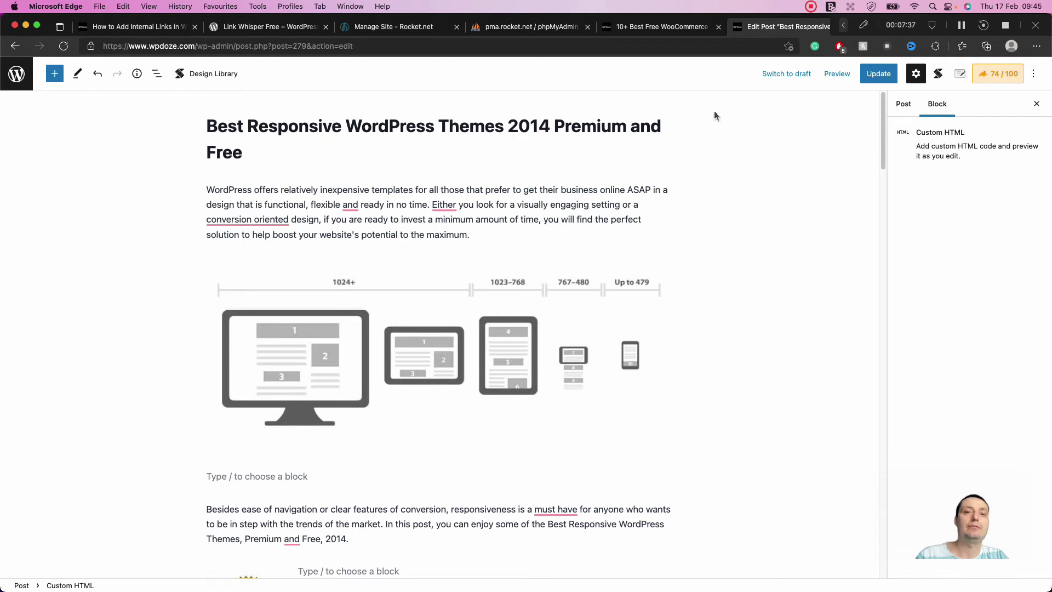
Search the page for 'wooco' and place the caret after Cross Browser Optimization in the HTML.
key("super+f")
type("w")
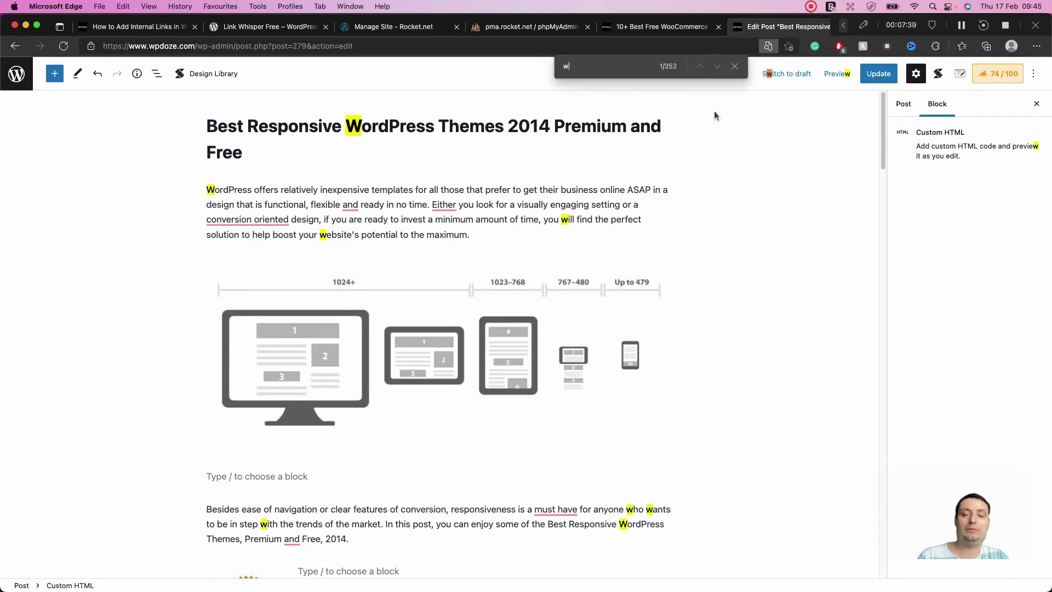
type("ooco")
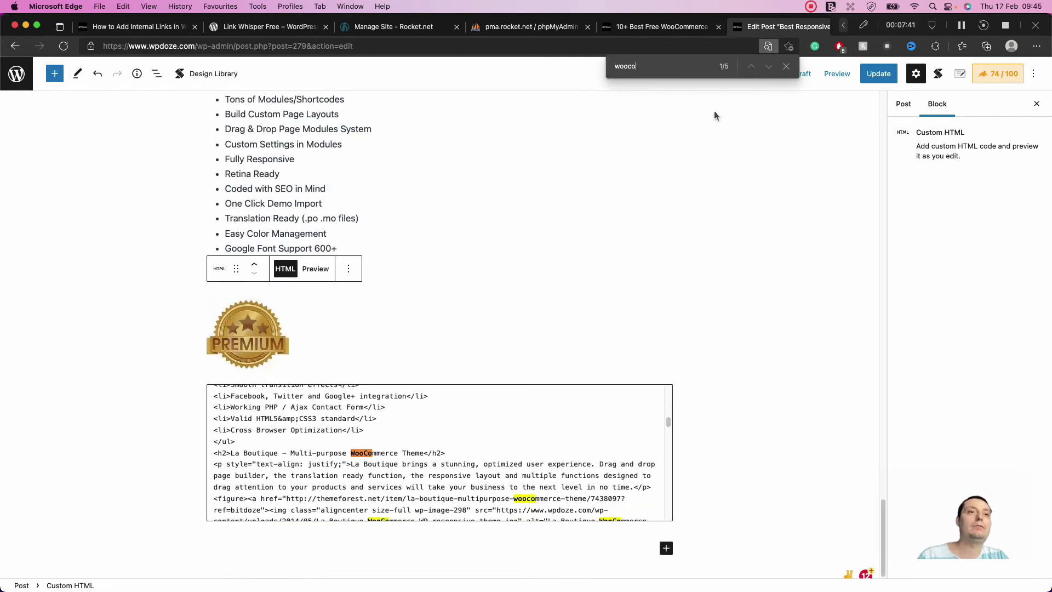
left_click(362, 452)
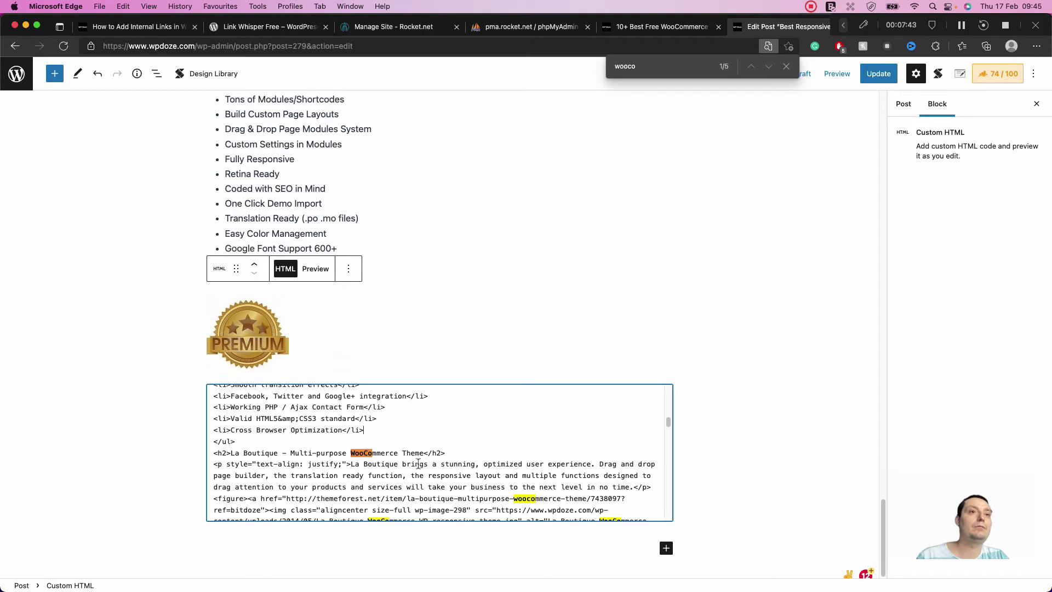
key("Return")
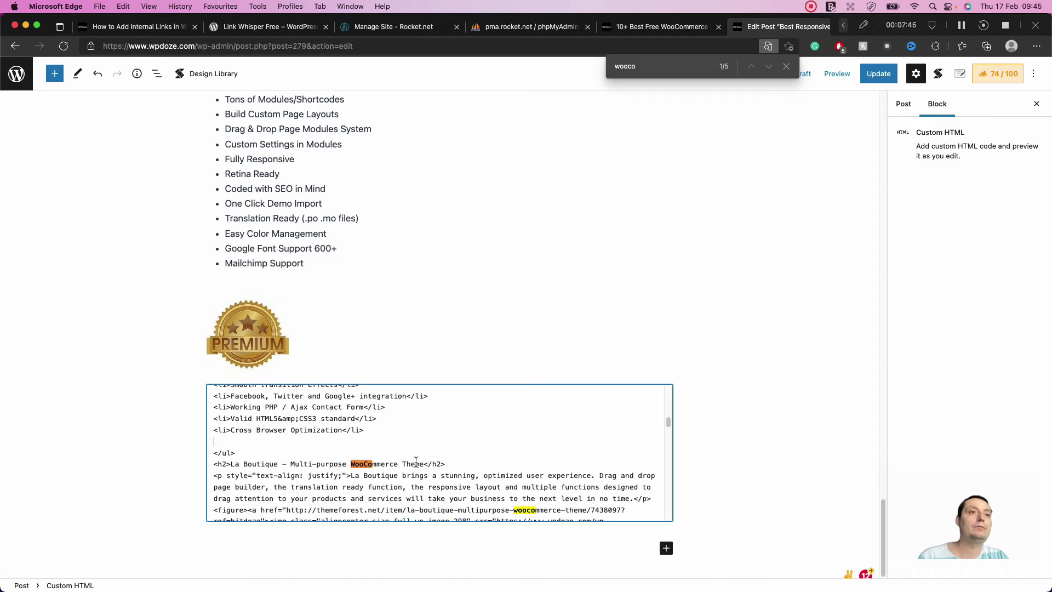
key("BackSpace")
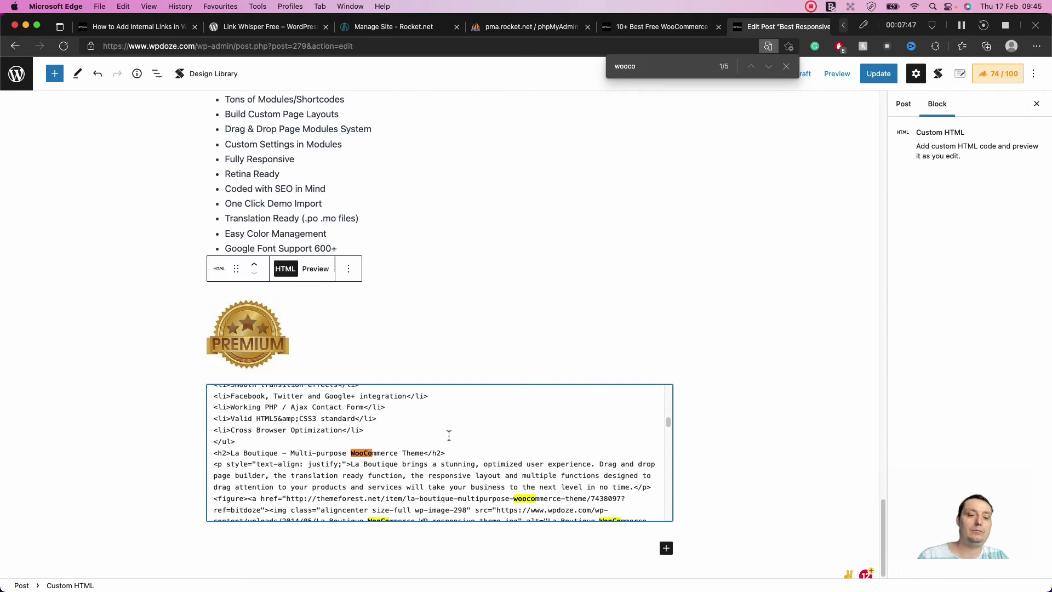
left_click(449, 435)
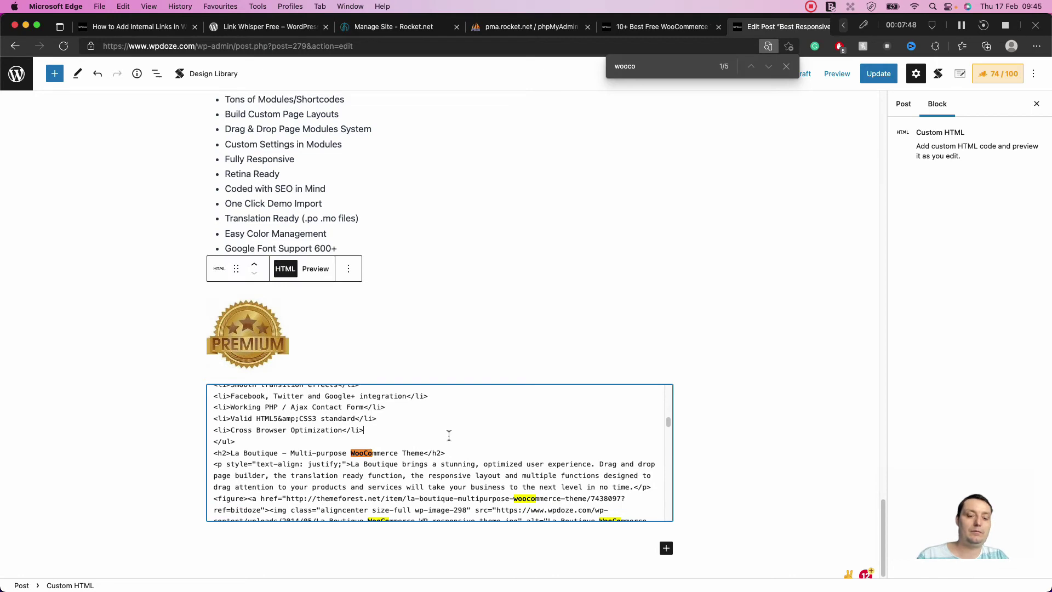
Revert to a single classic block and jump to WooCommerce in the La Boutique heading.
left_click(426, 329)
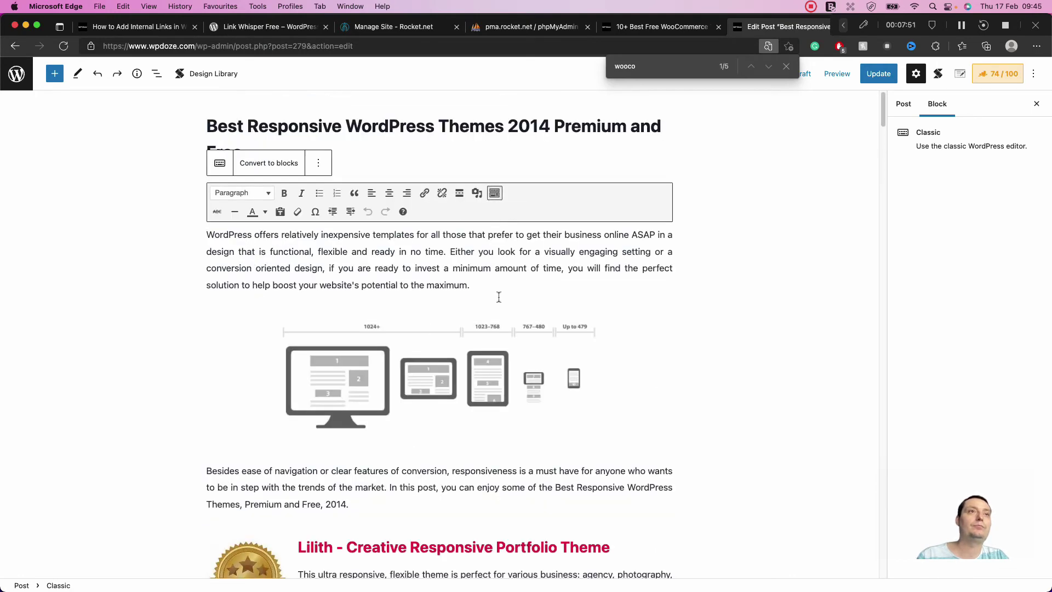
scroll(455, 294, "down", 5)
left_click(721, 206)
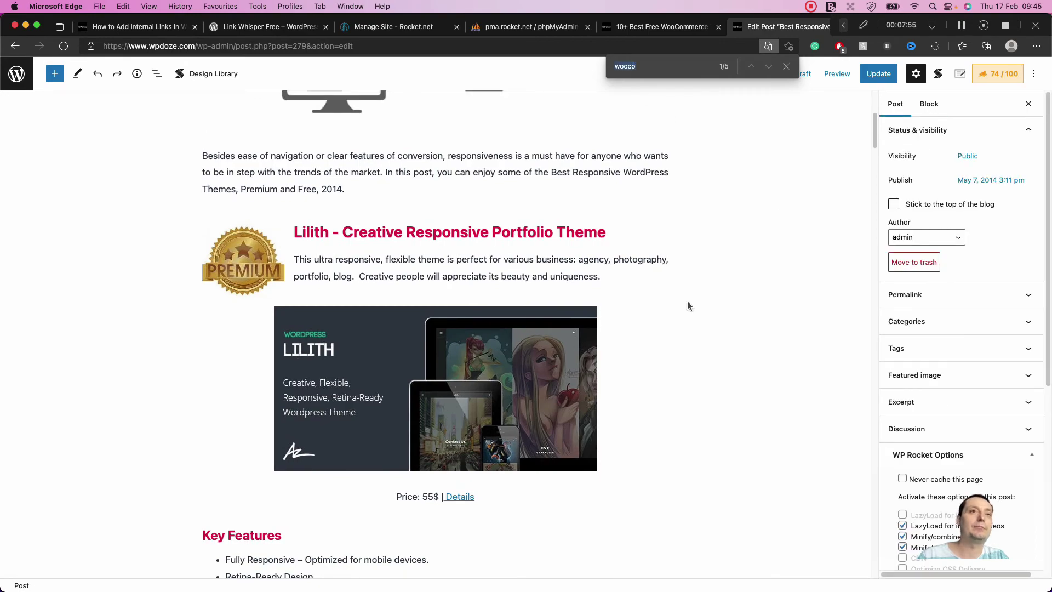
scroll(688, 305, "down", 20)
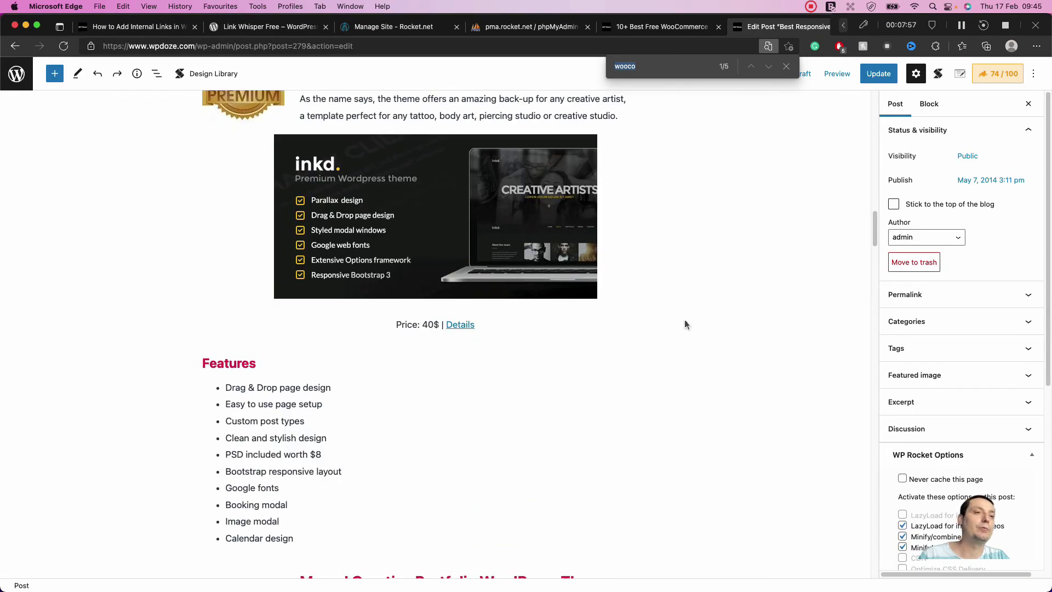
scroll(684, 323, "down", 15)
scroll(684, 324, "up", 11)
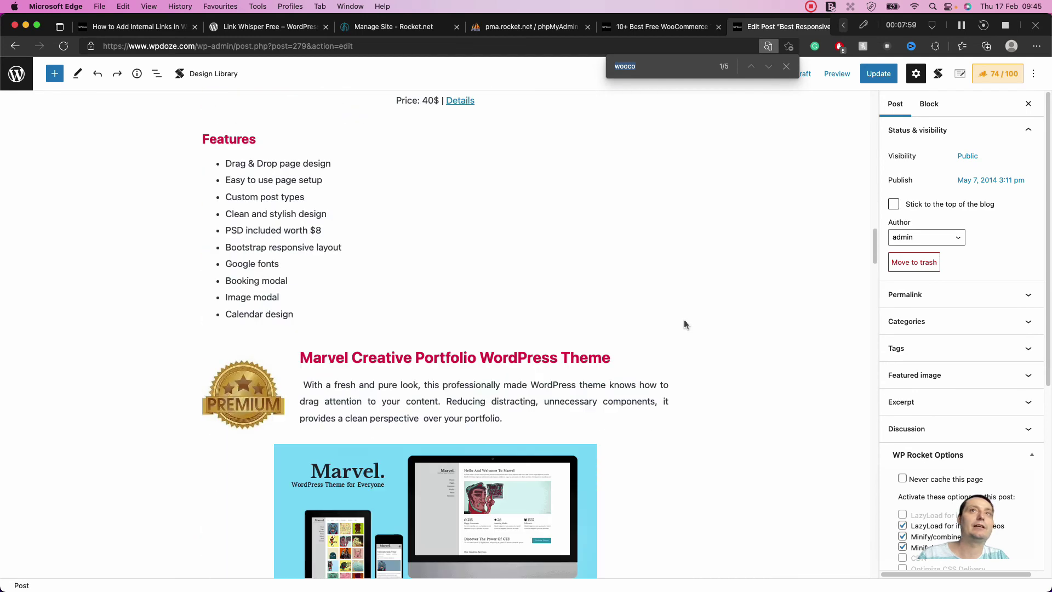
scroll(683, 323, "up", 1)
key("Return")
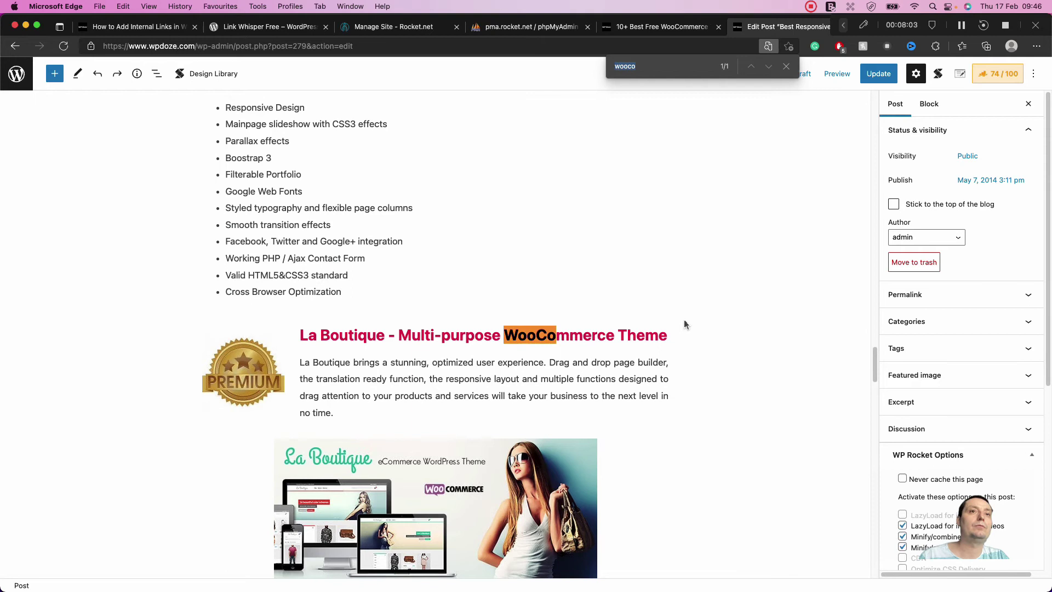
Link the heading words 'WooCommerce Theme' to the 10+ Best Free WooCommerce Themes In 2022 article, then Update.
left_click(570, 332)
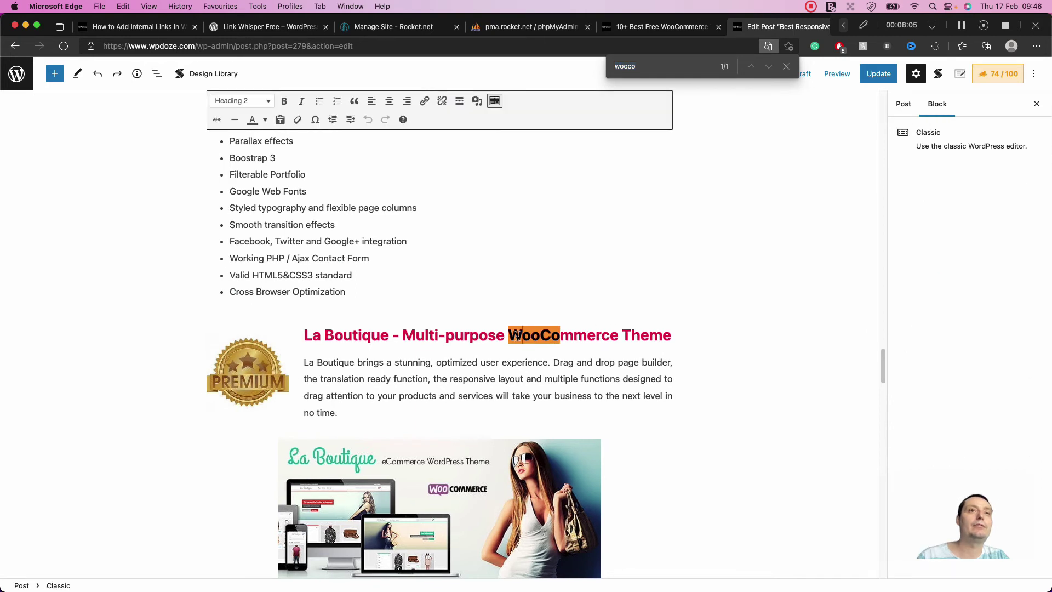
left_click_drag(512, 336, 670, 334)
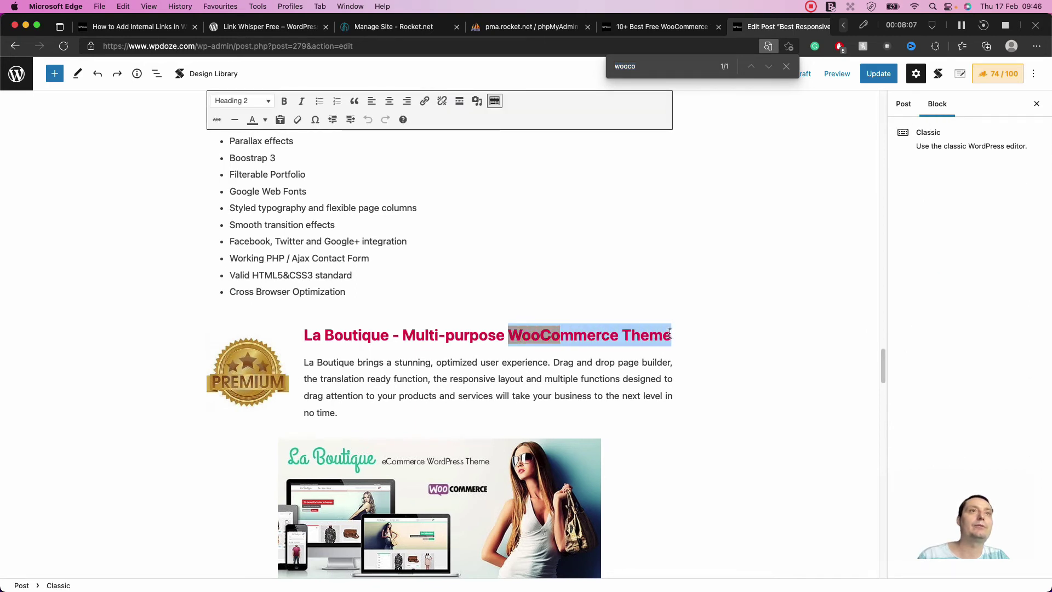
left_click(423, 104)
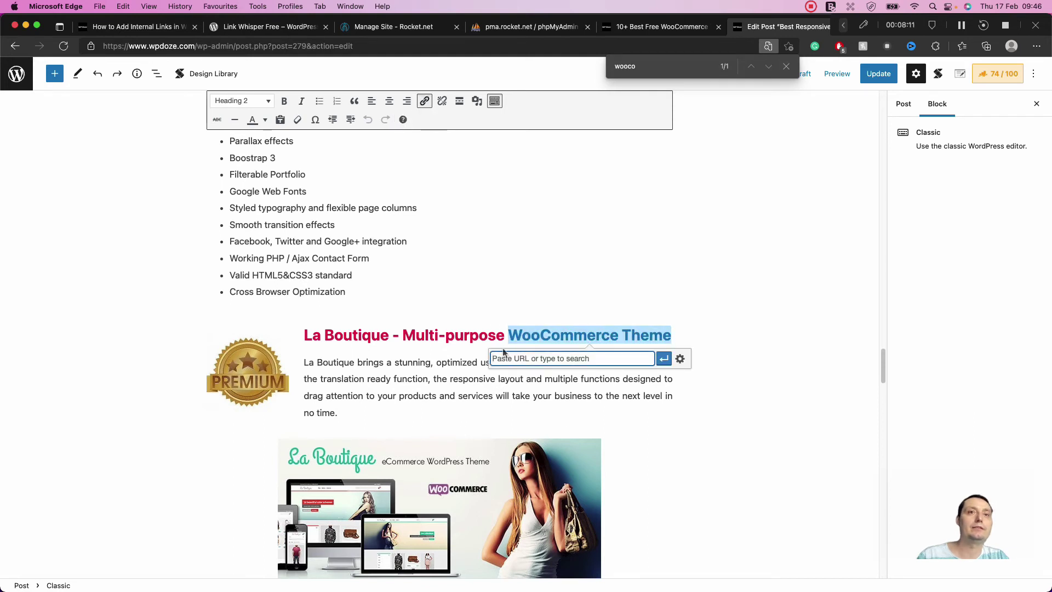
type("woo")
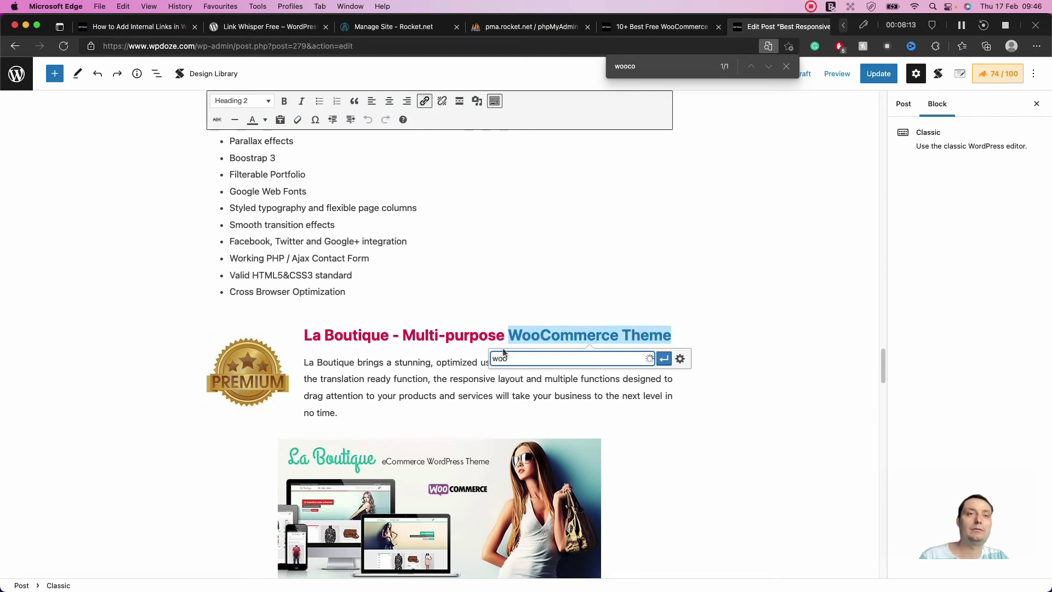
type("commerce t")
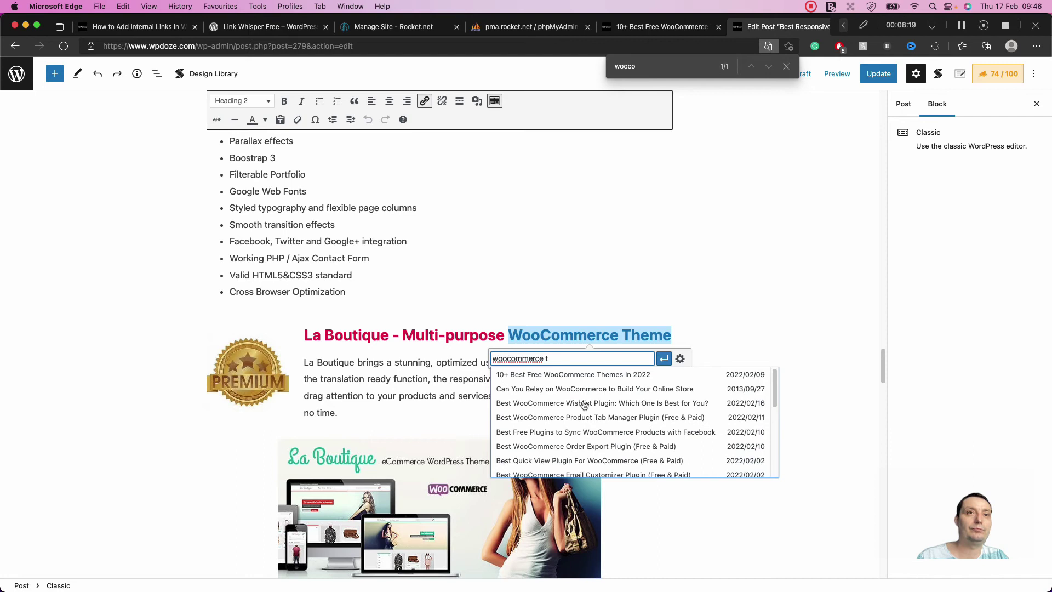
left_click(578, 374)
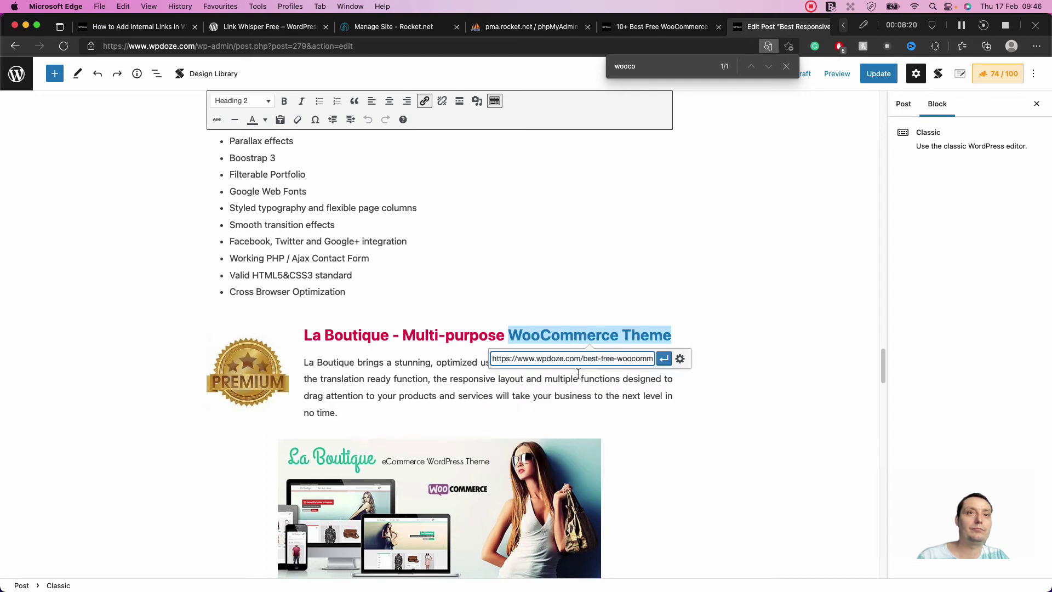
left_click(663, 358)
left_click(480, 311)
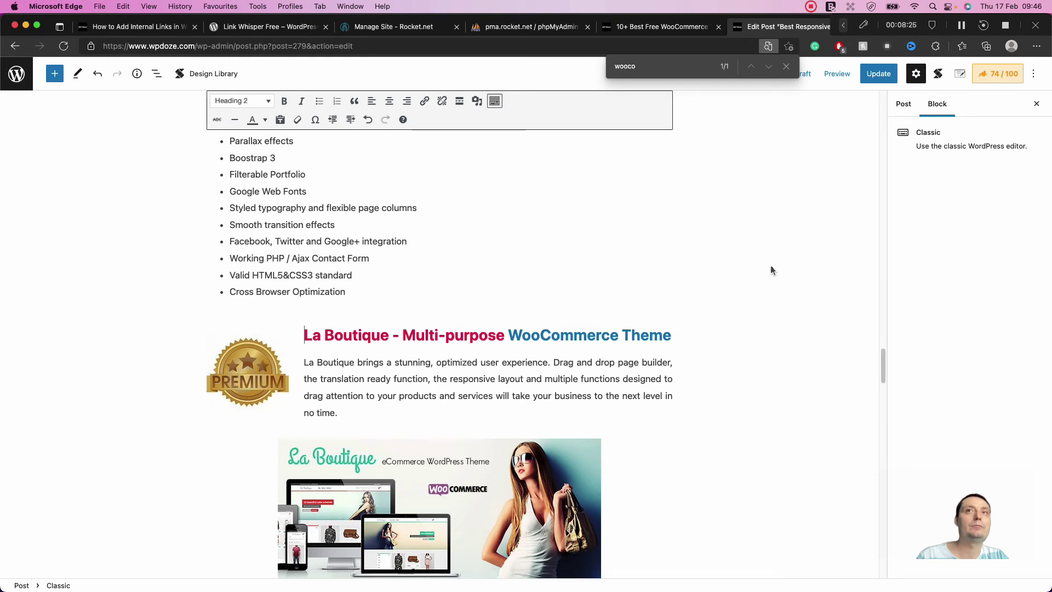
left_click(874, 75)
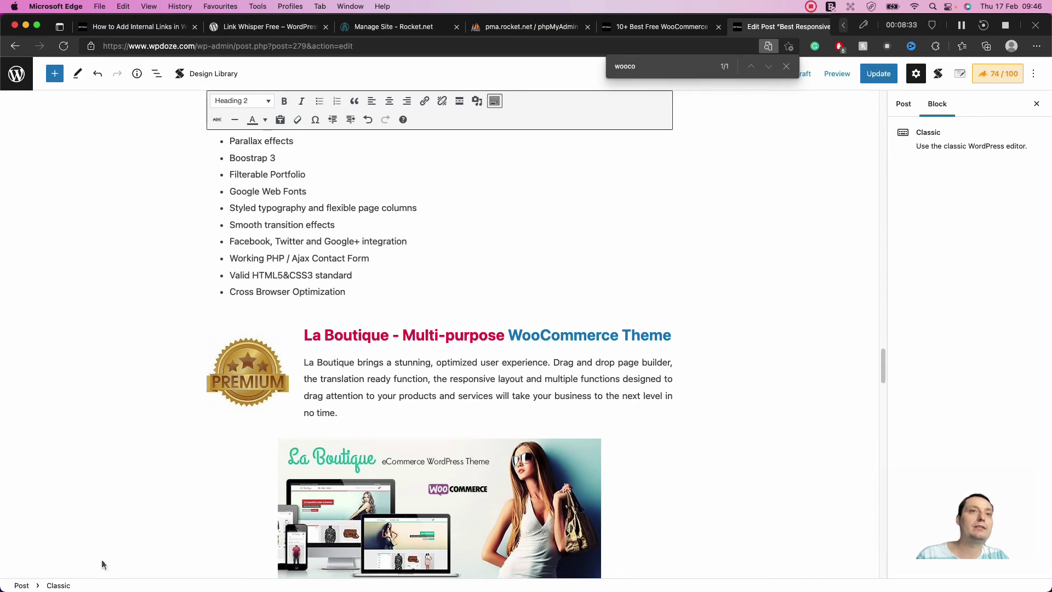
Copy the first post's guid URL from the phpMyAdmin query results.
scroll(725, 304, "down", 6)
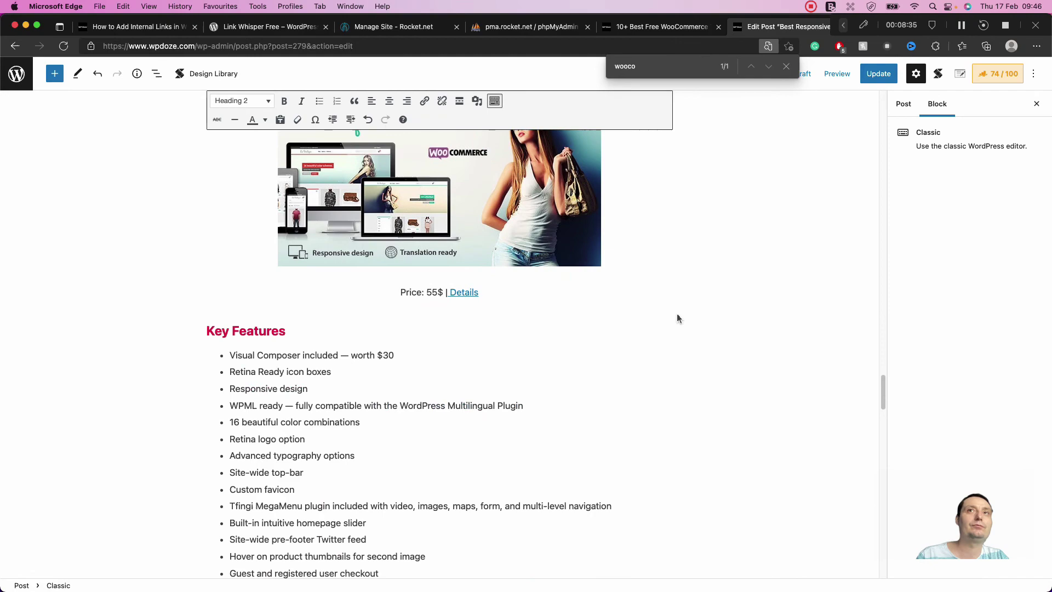
scroll(677, 319, "up", 20)
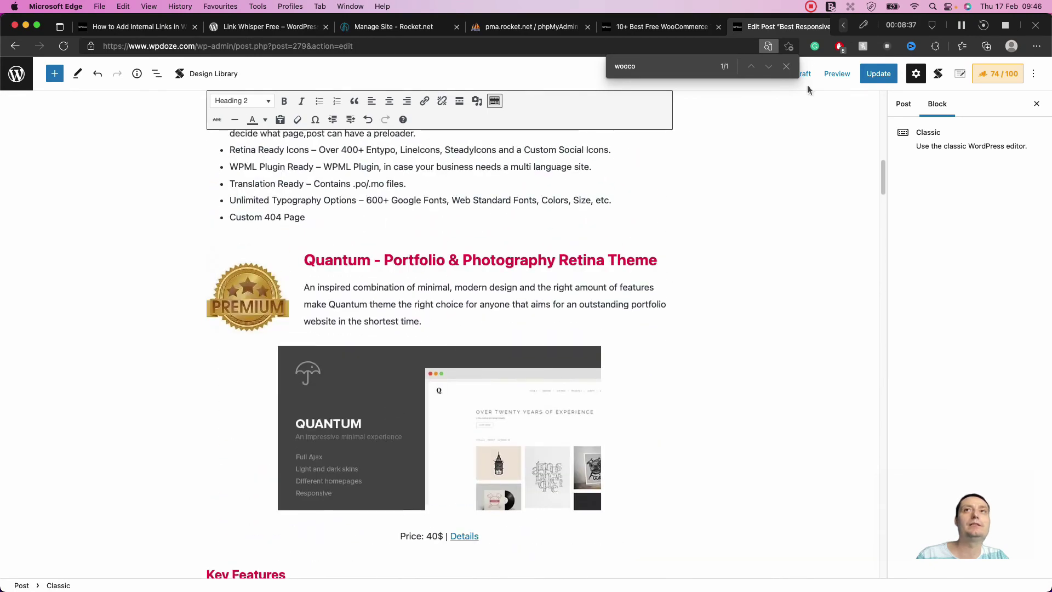
left_click(839, 80)
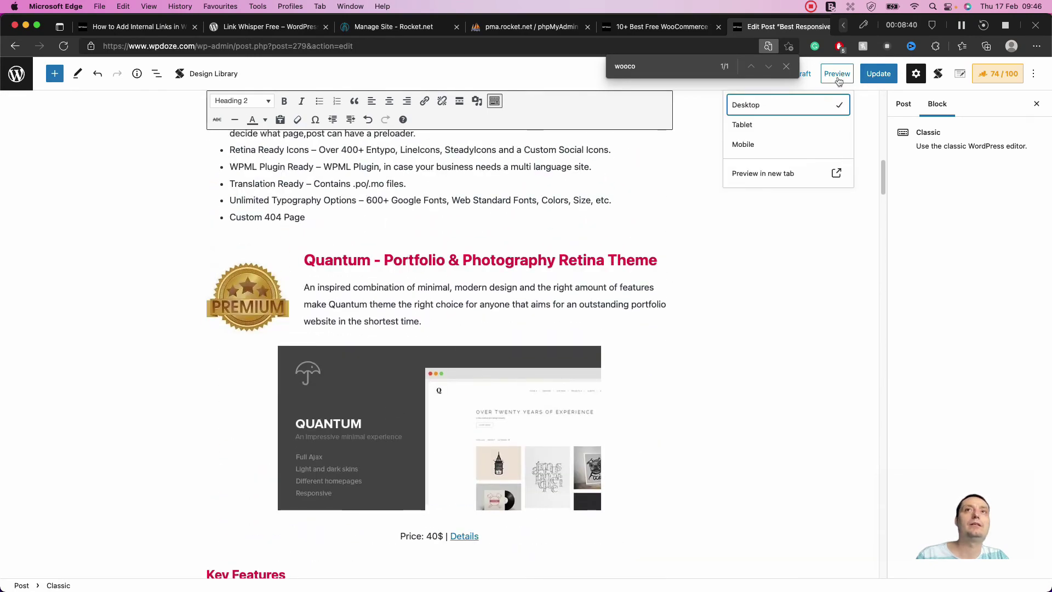
left_click(550, 32)
double_click(691, 210)
triple_click(690, 210)
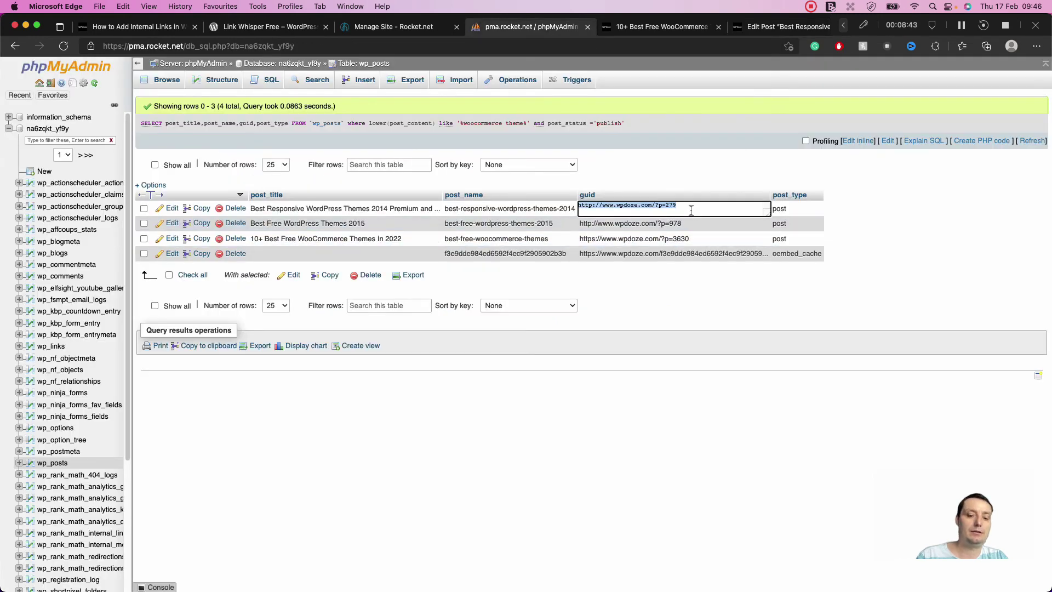
key("super+c")
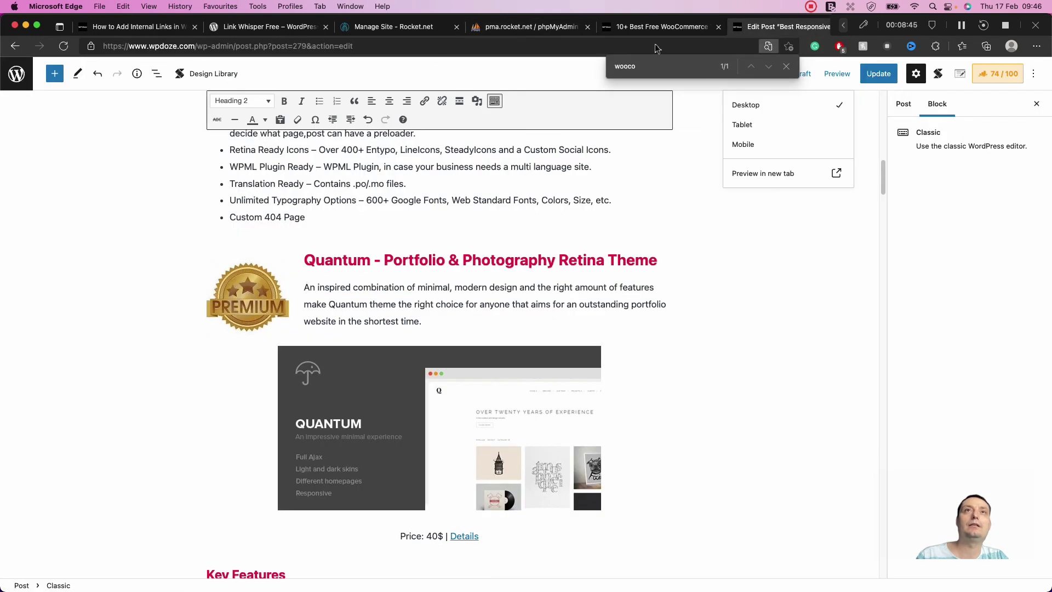
Load the copied URL to view the live post, then switch to the WooCommerce themes article.
left_click(815, 28)
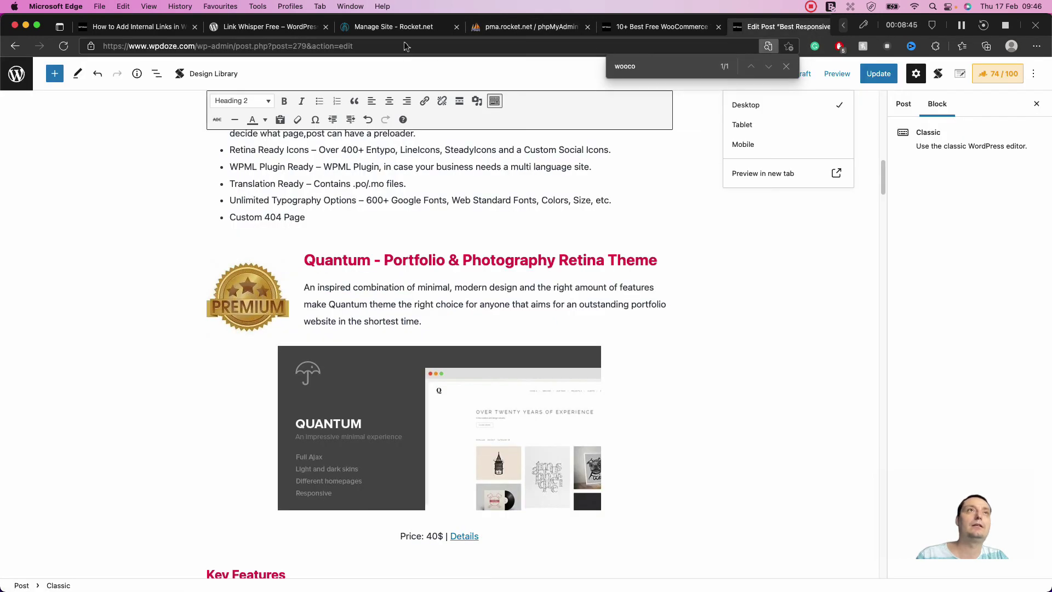
left_click(406, 46)
key("super+v")
key("Return")
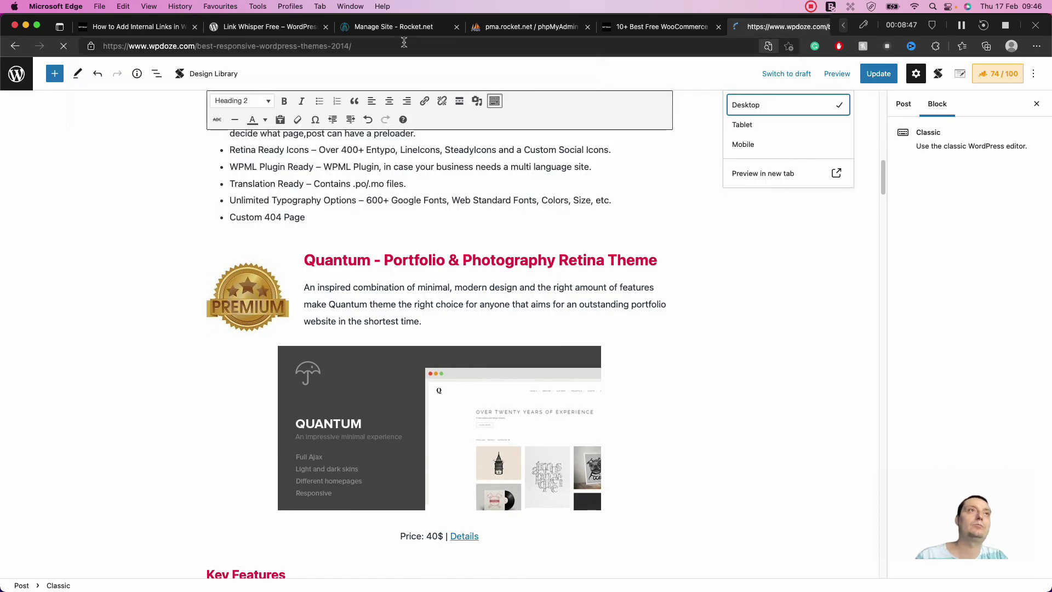
scroll(539, 281, "down", 15)
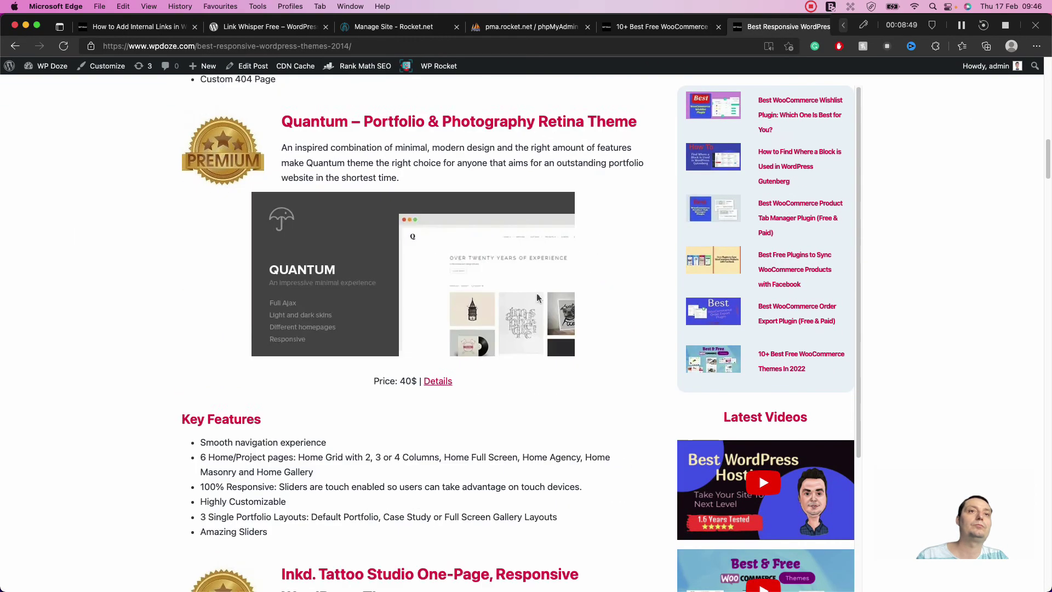
scroll(536, 293, "down", 15)
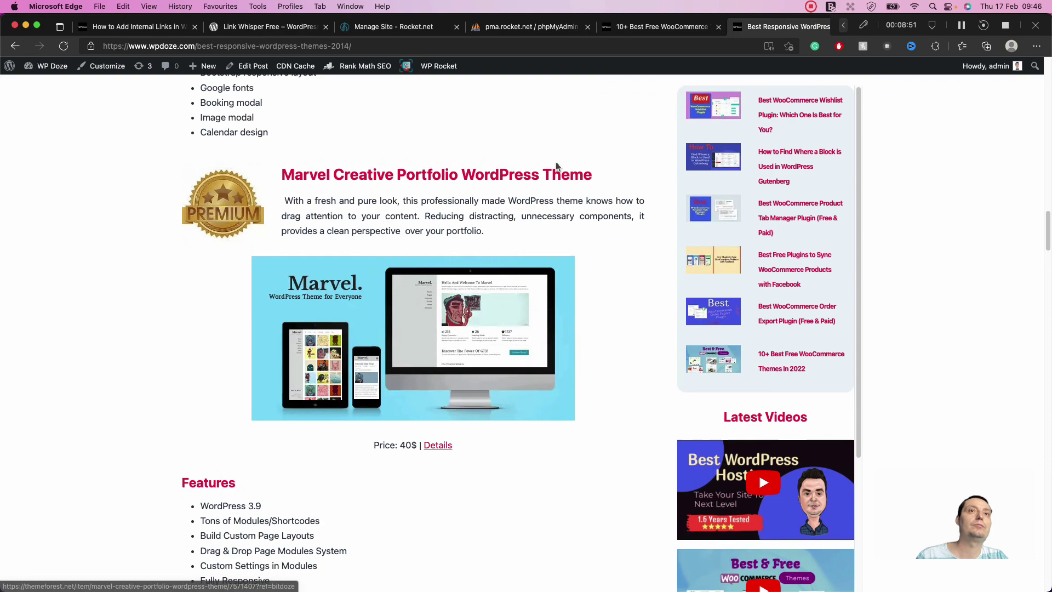
scroll(575, 212, "down", 12)
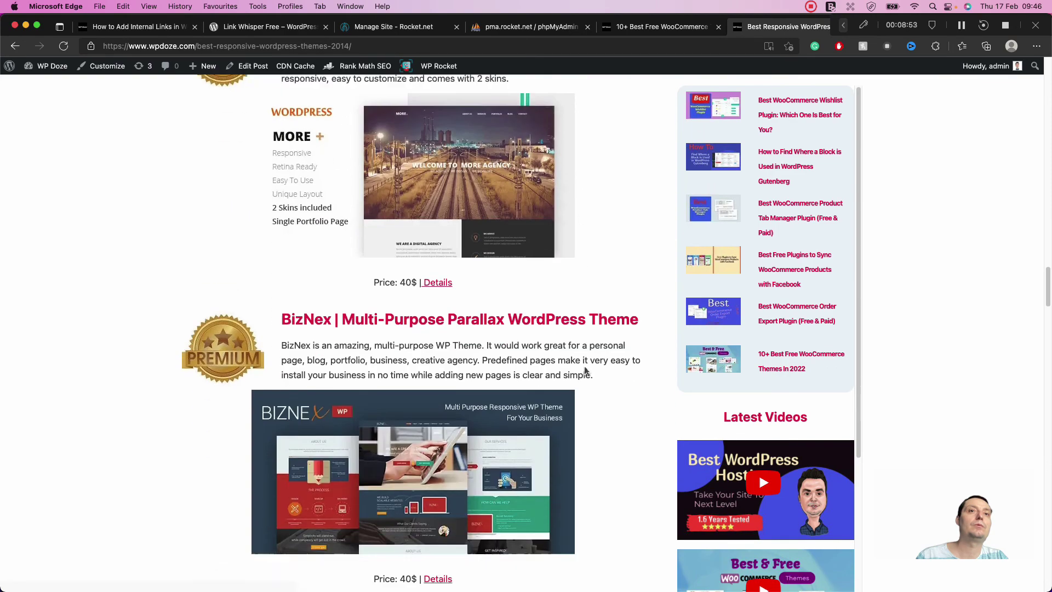
scroll(585, 371, "down", 10)
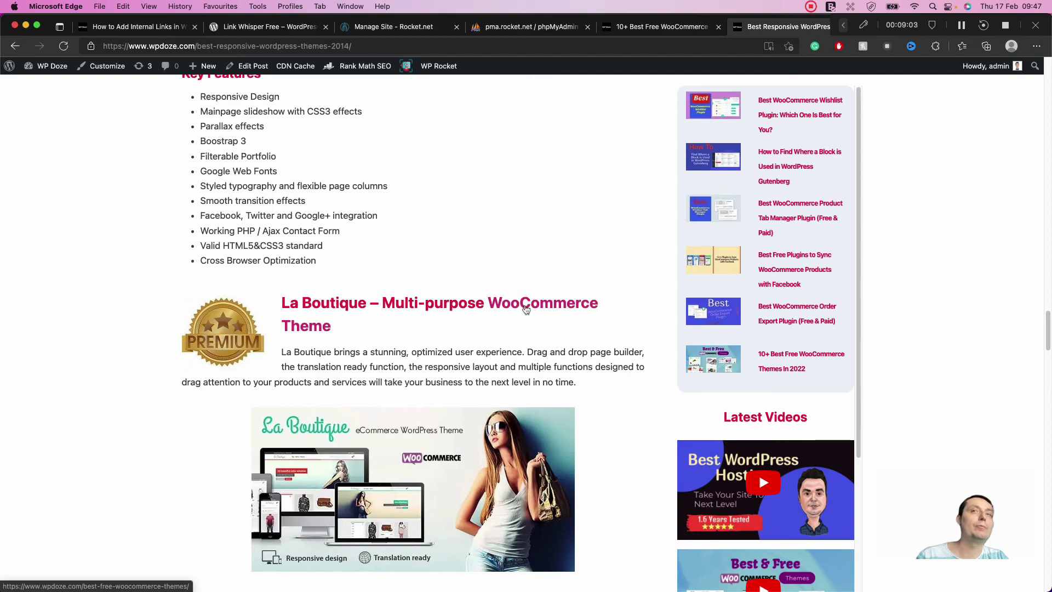
scroll(526, 309, "up", 20)
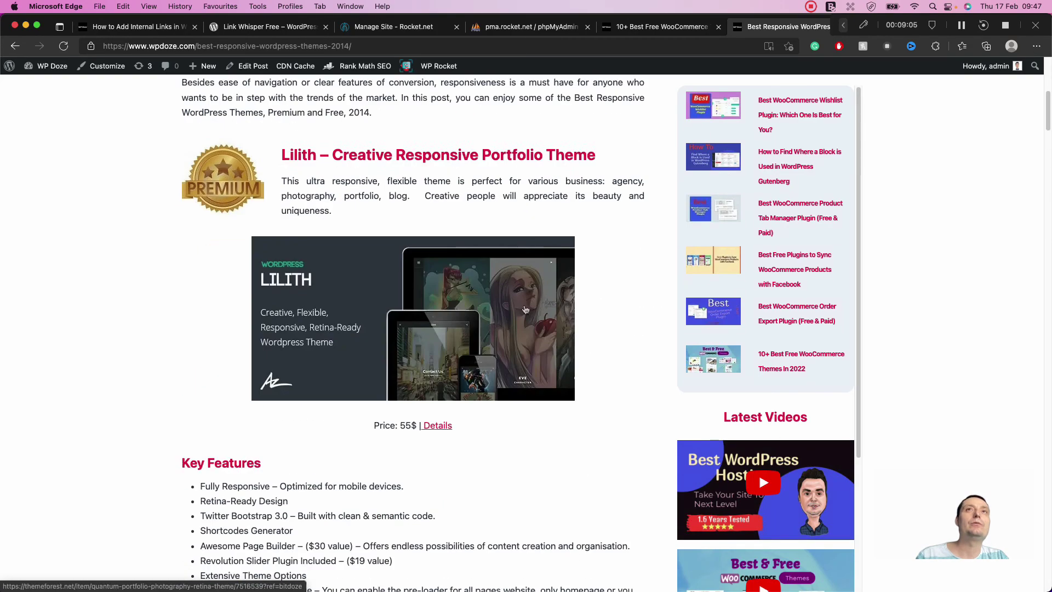
left_click(634, 26)
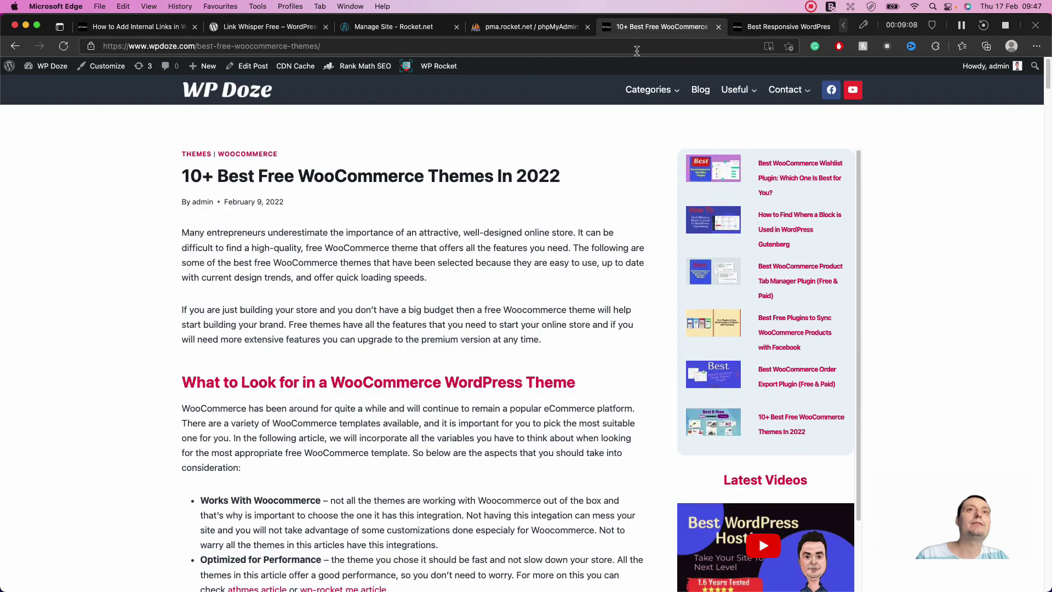
Edit the WooCommerce themes article and search its text for 'woocommerce theme'.
left_click(246, 66)
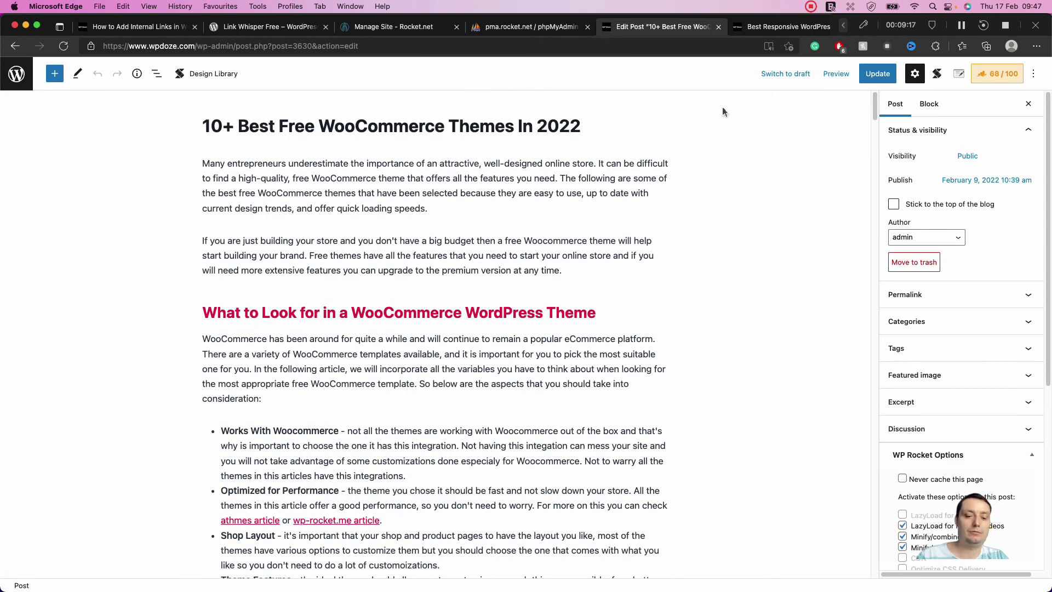
key("super+f")
type("wooco")
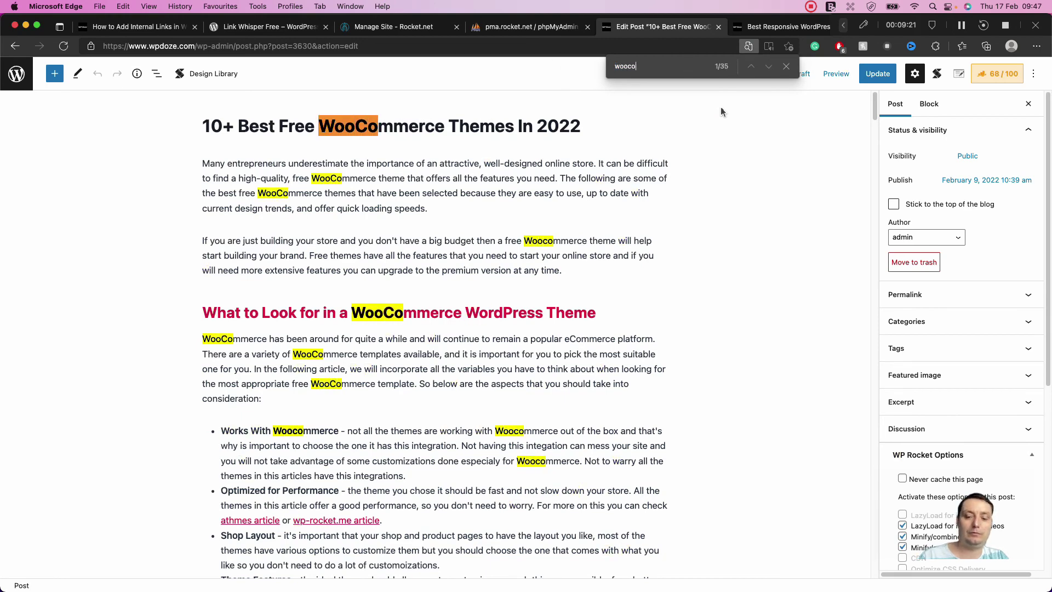
type("m")
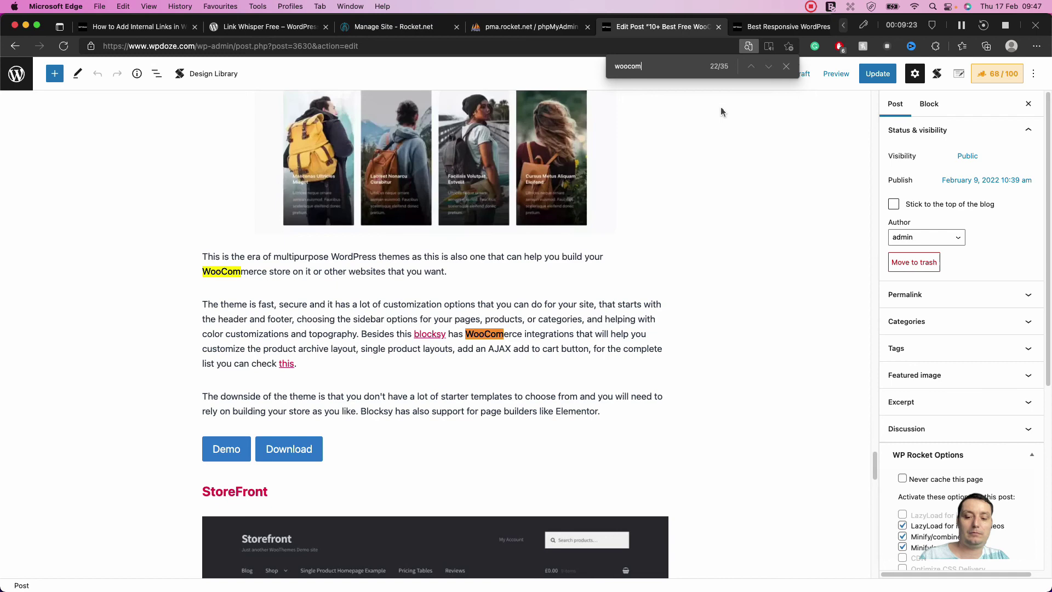
type("merce theme")
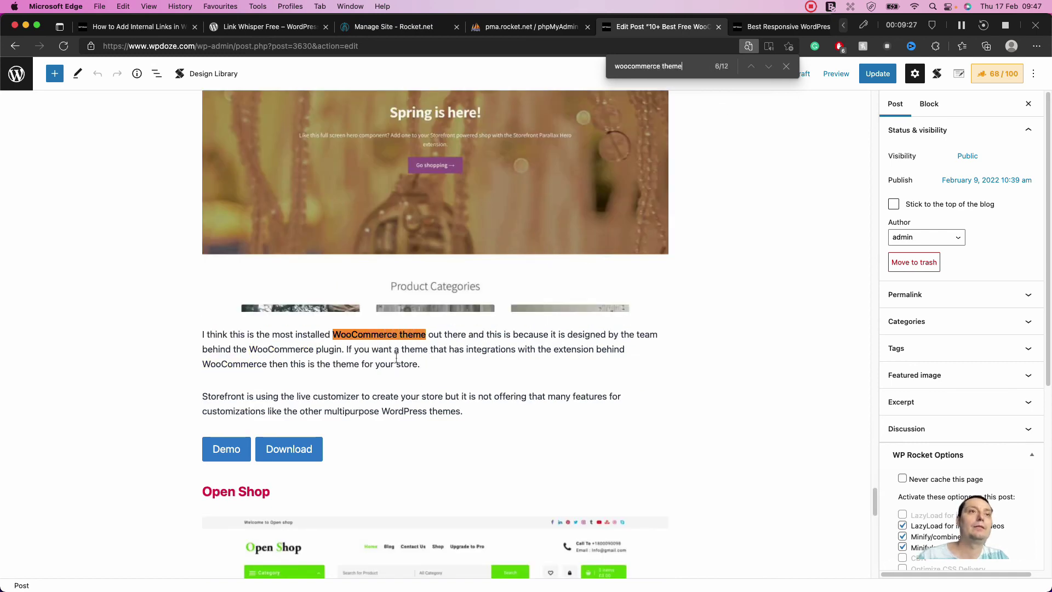
Link 'WooCommerce theme' in the Storefront paragraph, found via 'woocommerce the', and Update the post.
left_click_drag(335, 334, 428, 332)
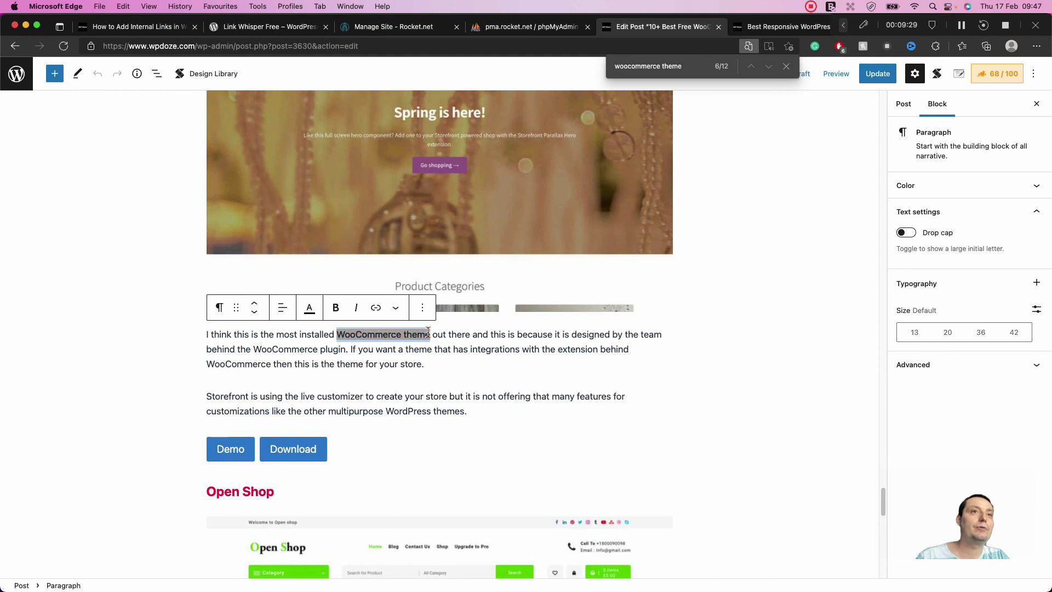
left_click(375, 307)
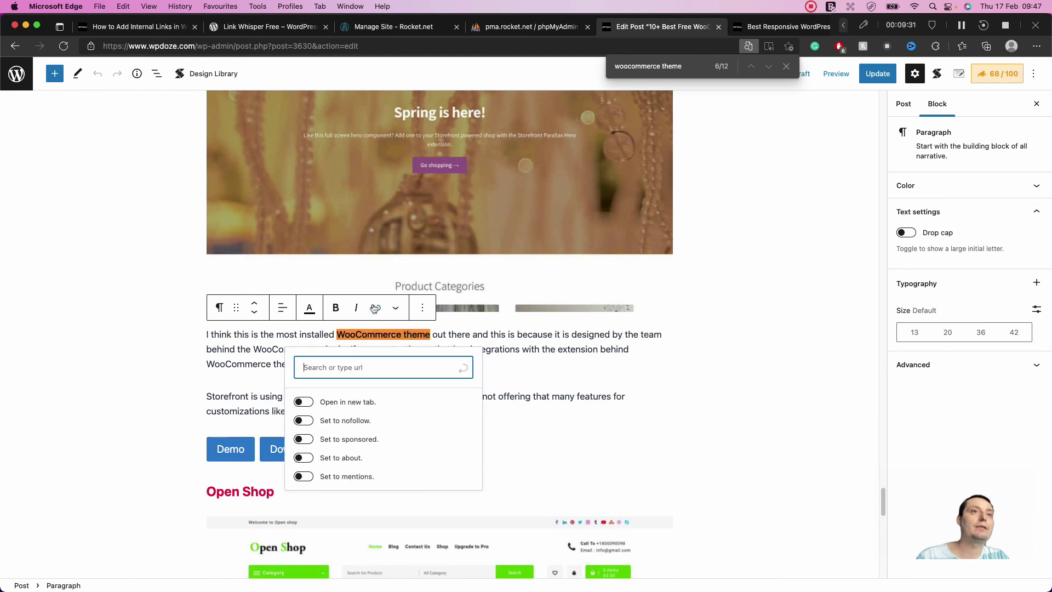
type("woo")
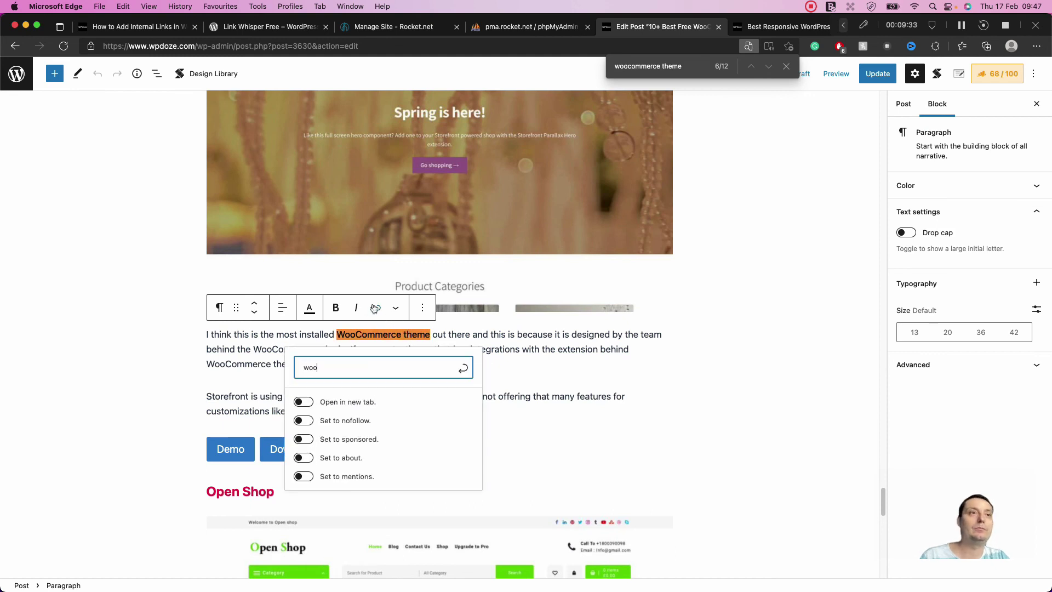
type("co")
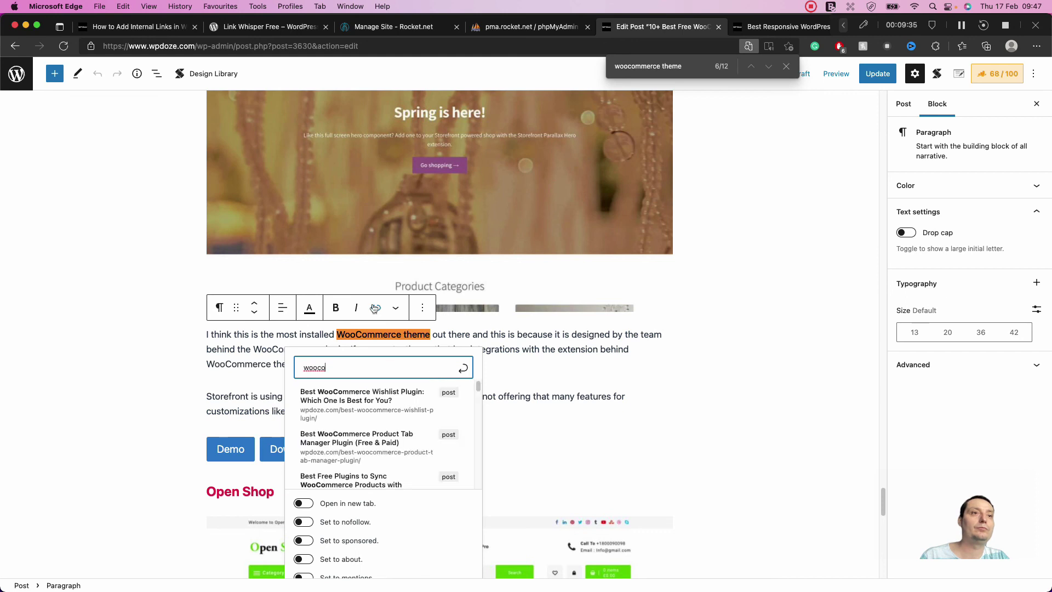
type("mmerce the")
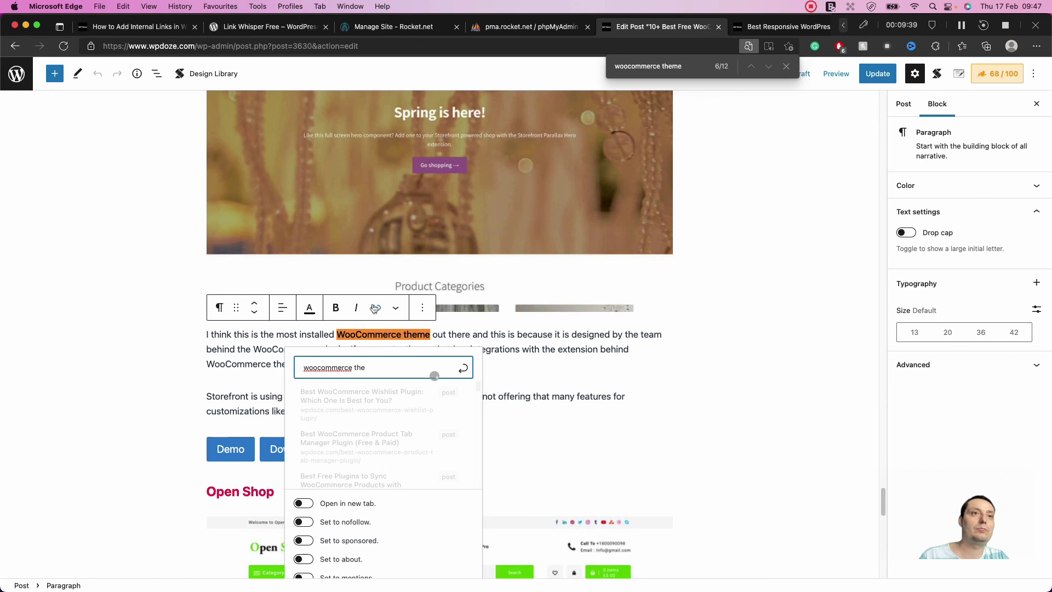
left_click(365, 407)
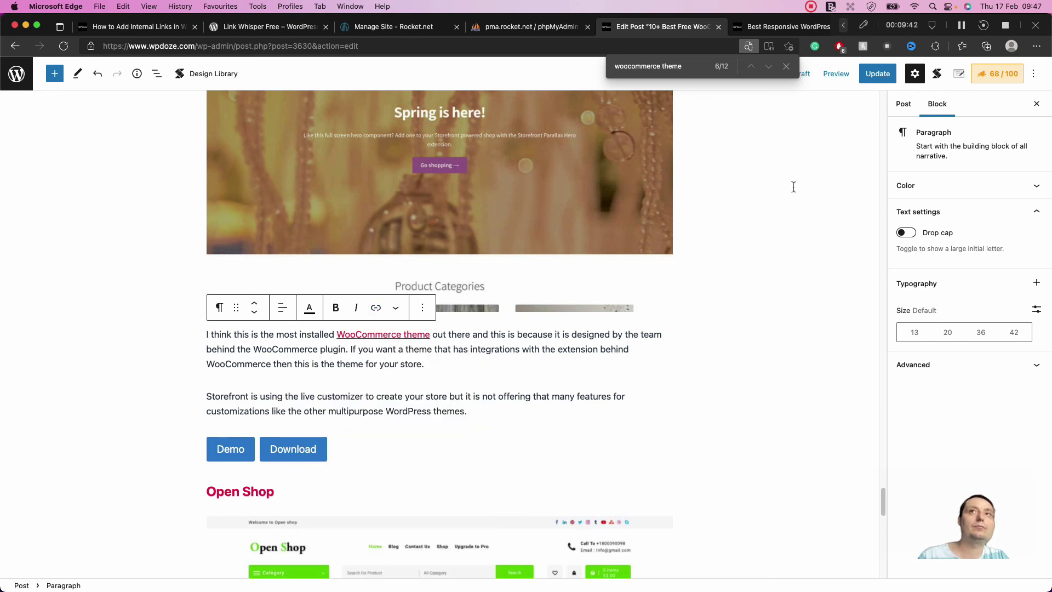
left_click(877, 77)
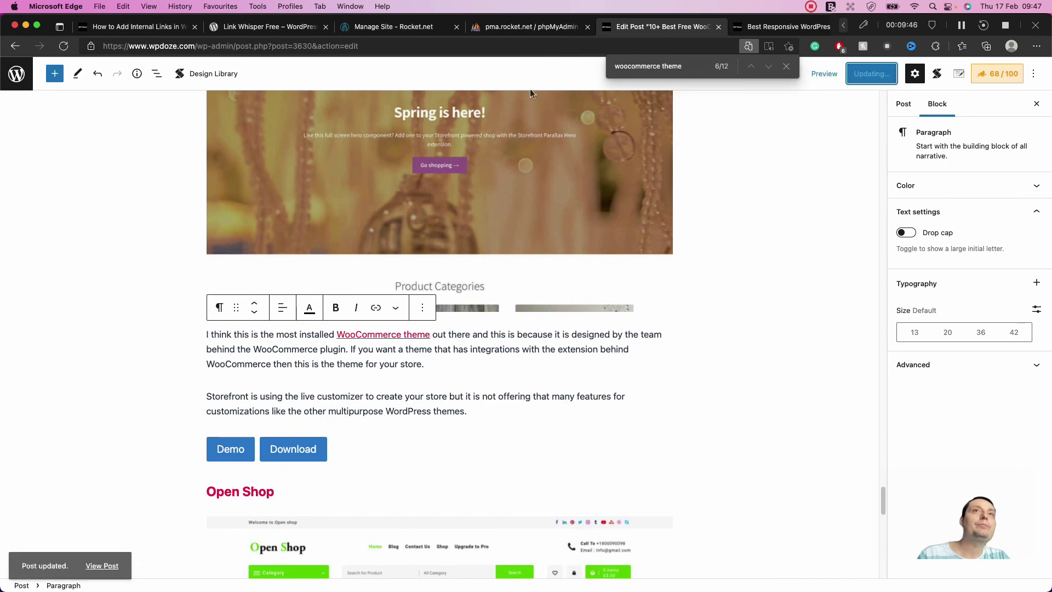
Return to the phpMyAdmin tab showing the 4-row 'woocommerce theme' results.
left_click(532, 32)
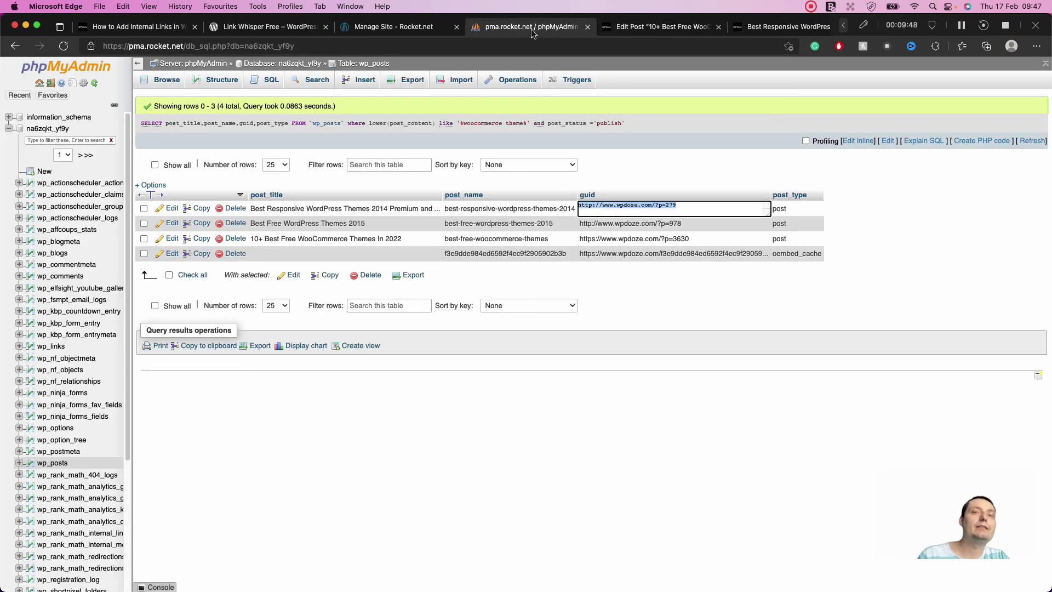